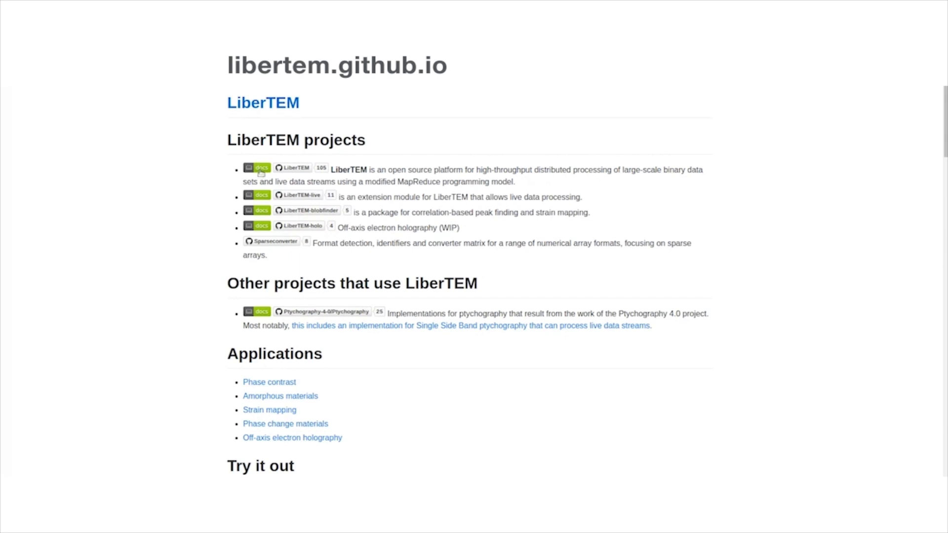
Open the LiberTEM documentation and view the pip and conda commands on its Installation page.
click(258, 169)
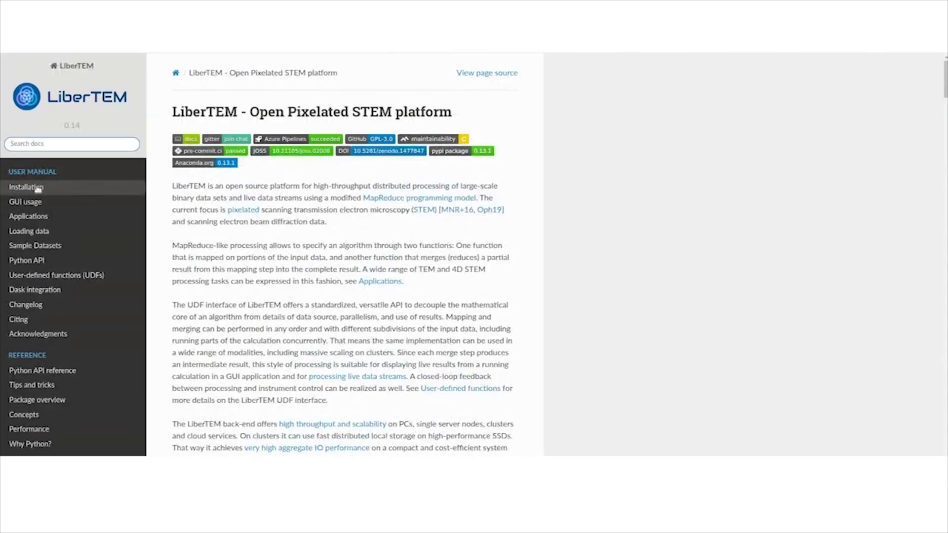
click(52, 187)
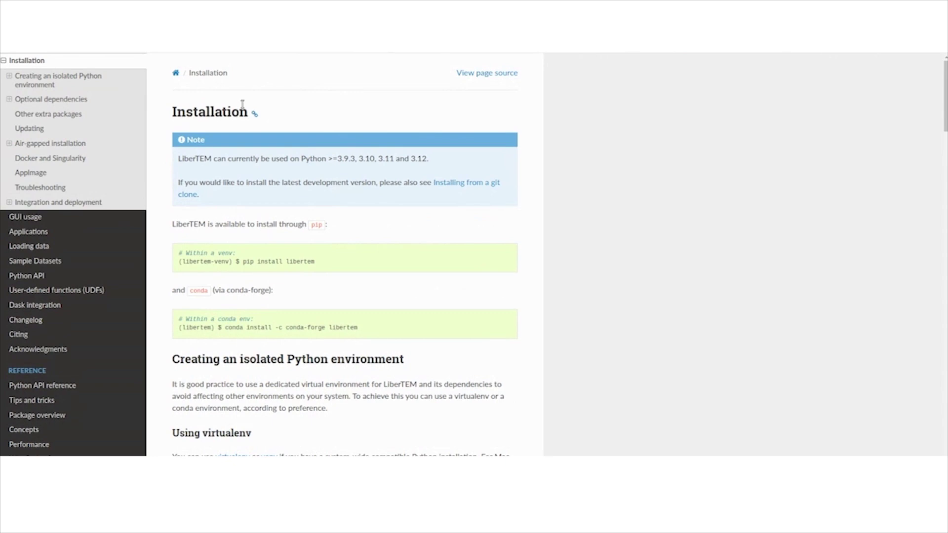
scroll(376, 178, down, 2)
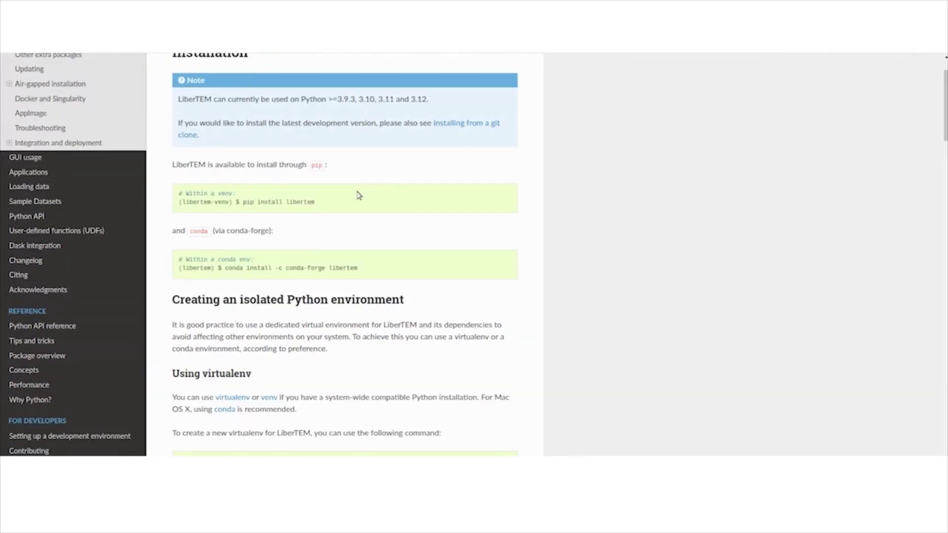
Open the Miniconda documentation from Anaconda in a separate page and review the latest installer links for Windows, macOS and Linux.
key(ctrl+t)
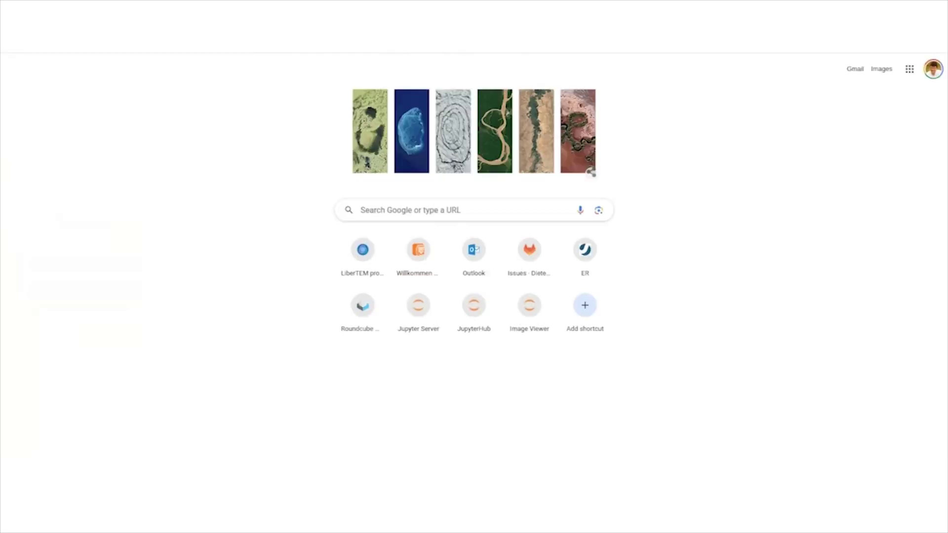
text(mi)
key(Down)
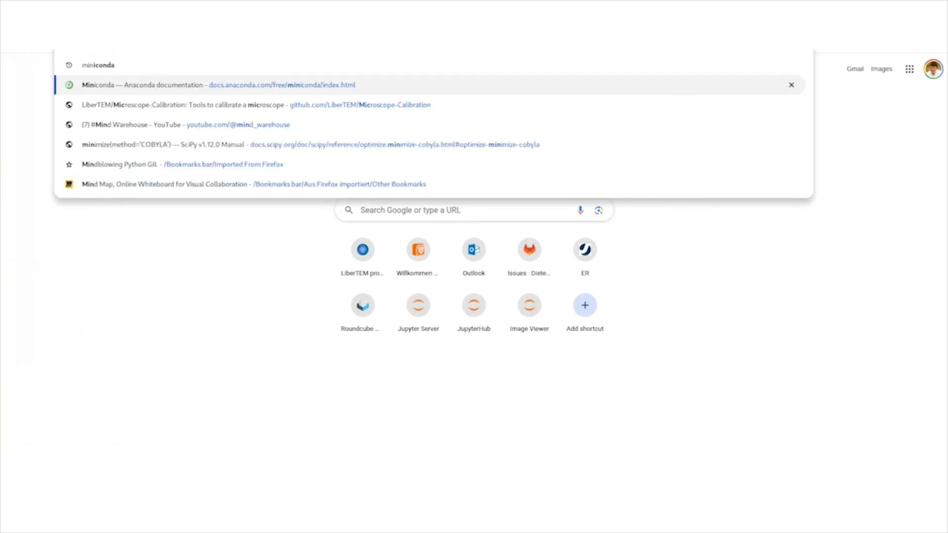
key(Return)
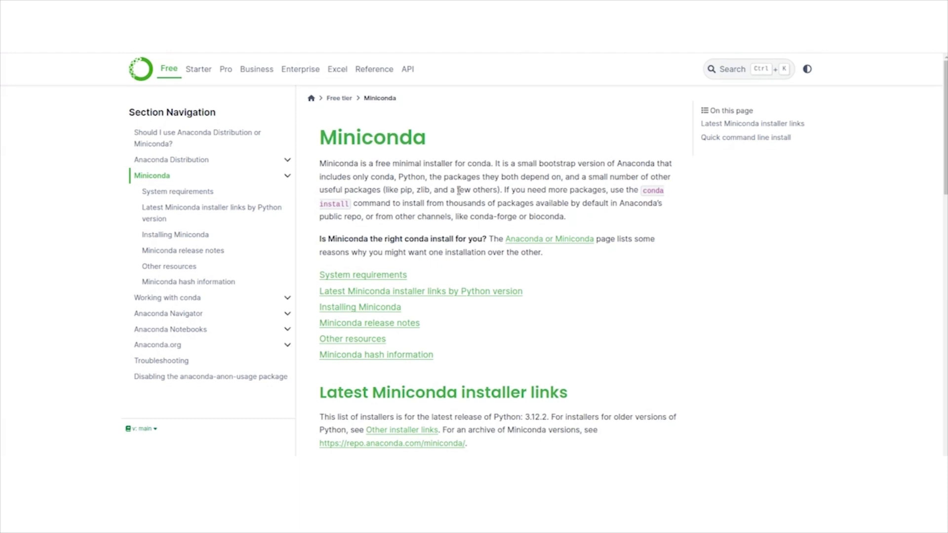
scroll(491, 193, down, 2)
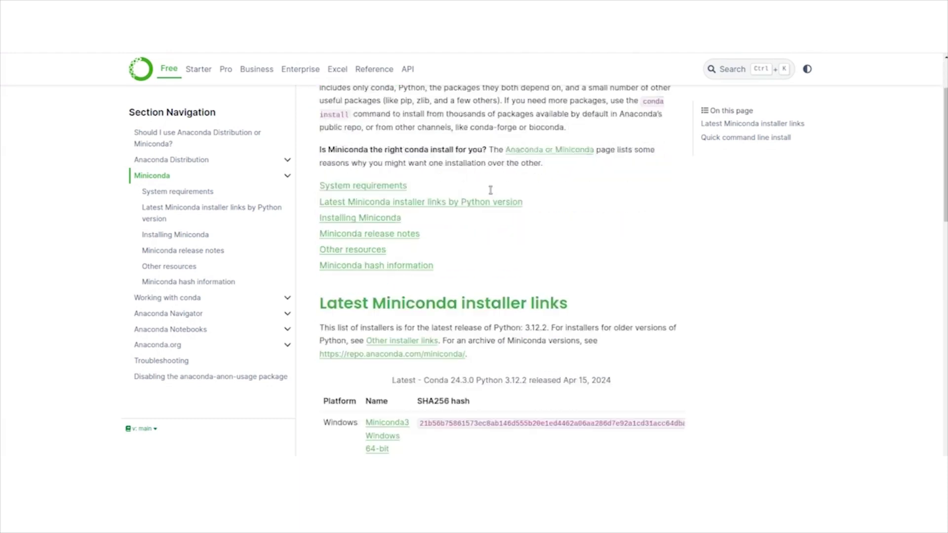
scroll(492, 193, down, 5)
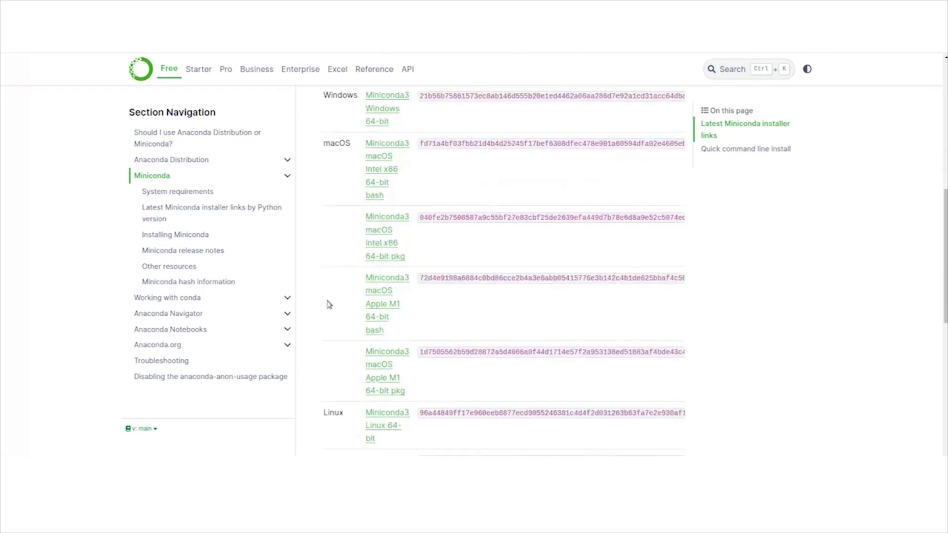
scroll(344, 349, down, 4)
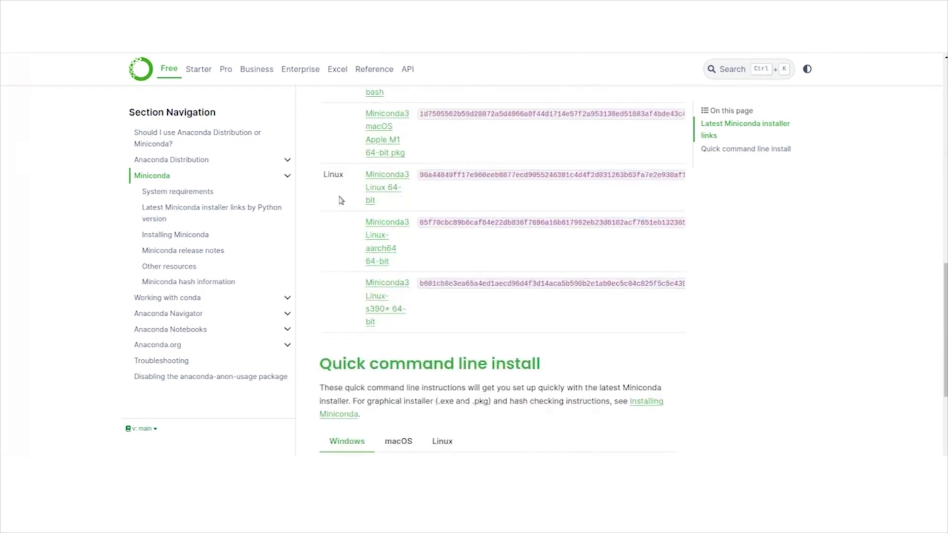
scroll(328, 208, up, 10)
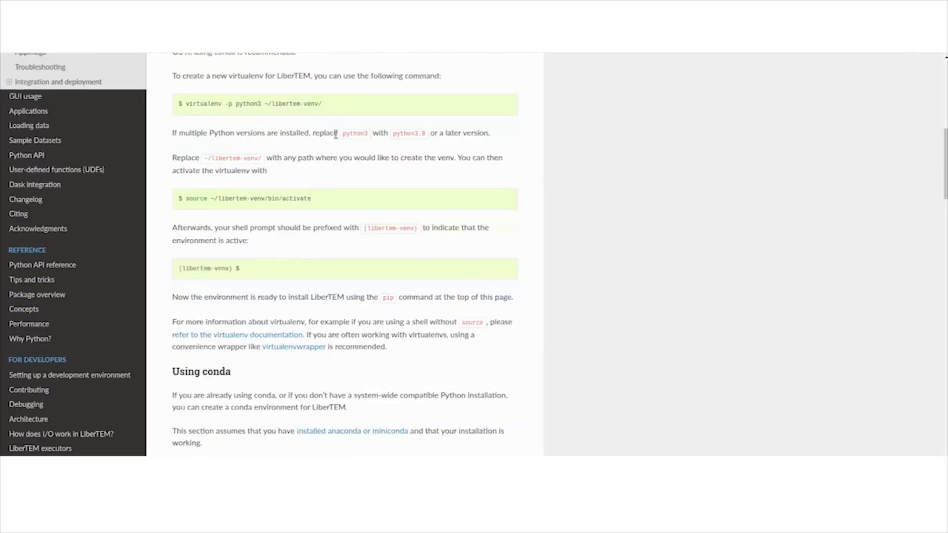
Review the LiberTEM installation guide from the environment setup through optional packages and updating to the Air-gapped installation section.
scroll(328, 260, down, 7)
scroll(334, 255, down, 8)
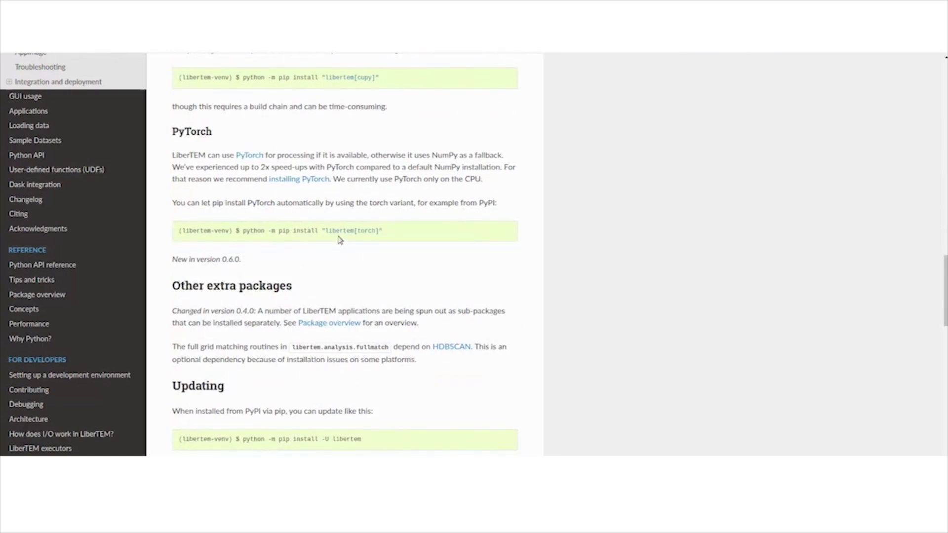
scroll(339, 240, down, 1)
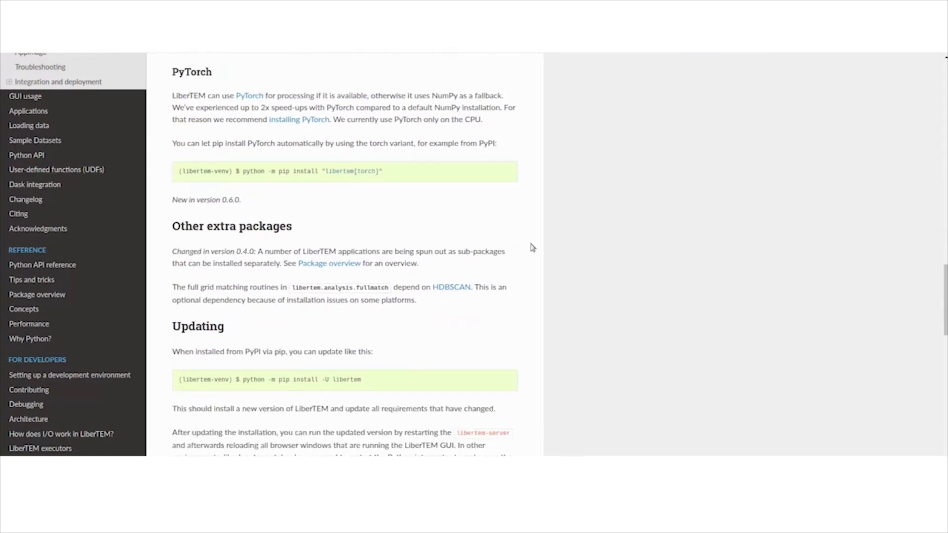
scroll(531, 249, down, 6)
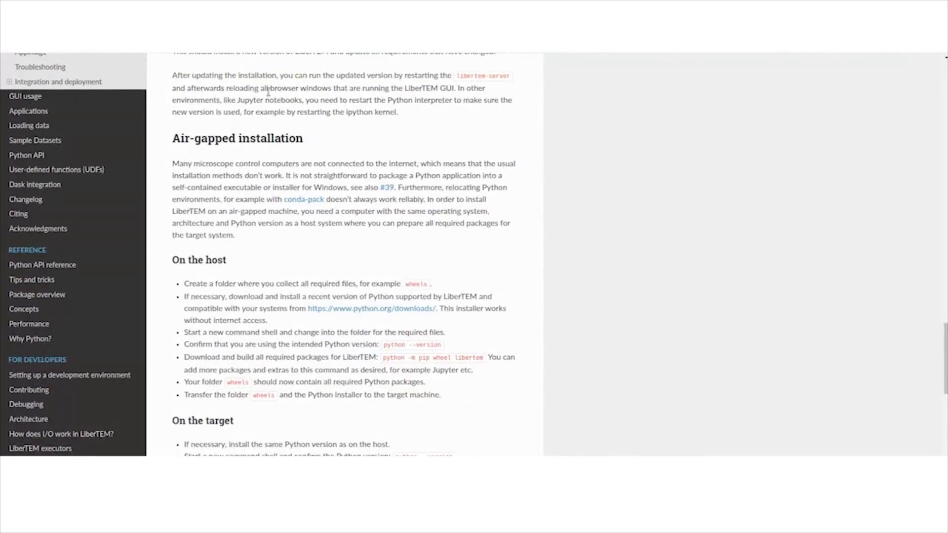
scroll(79, 109, up, 1)
scroll(76, 85, up, 2)
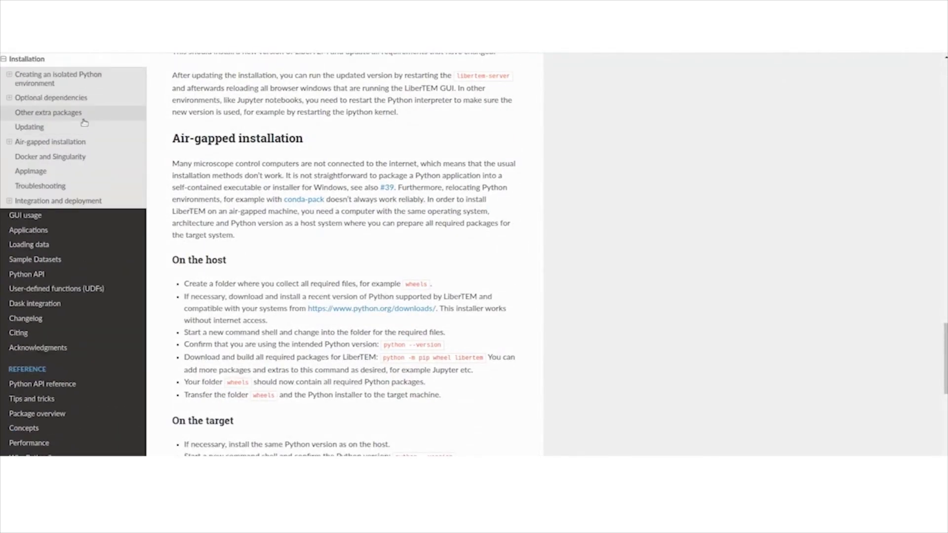
click(65, 205)
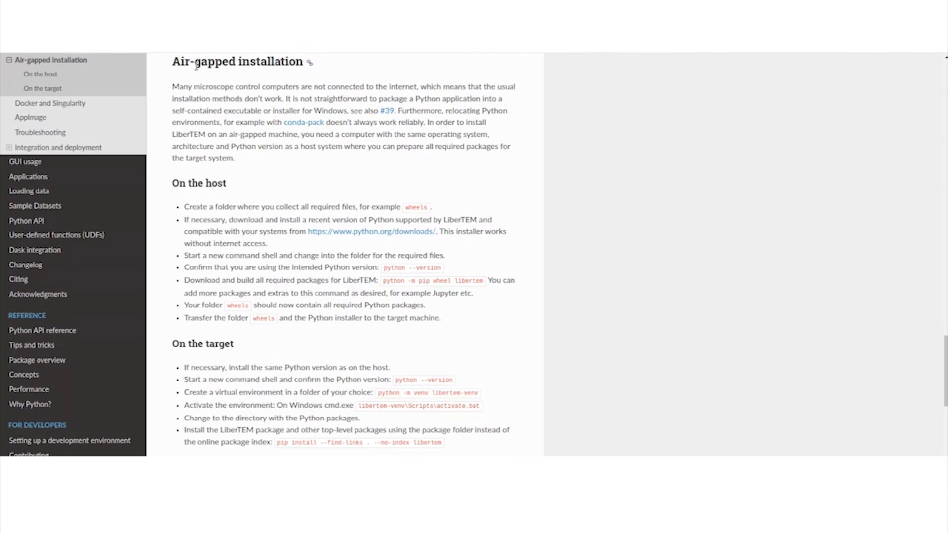
Open MATE Terminal and create a conda environment named libertemdemo with Python 3.12, accepting the package plan.
mouse_move(57, 63)
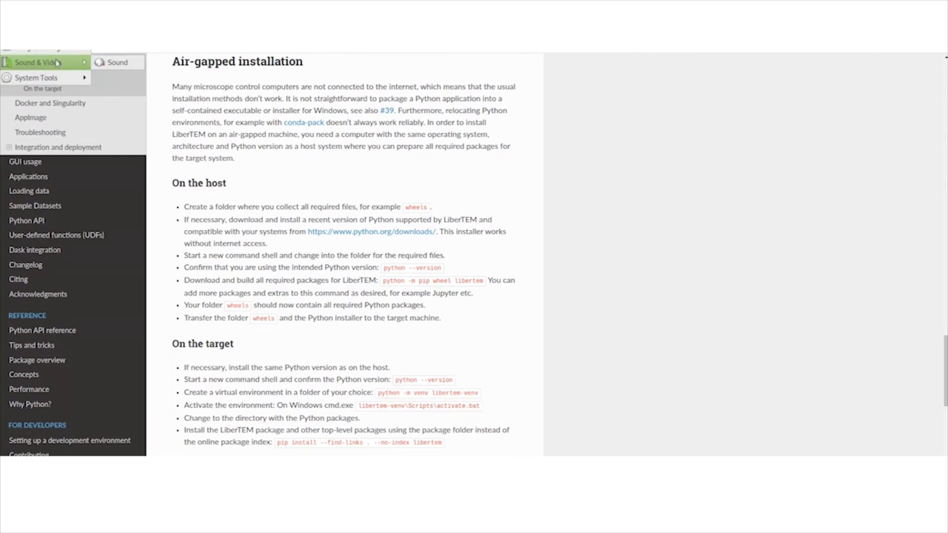
mouse_move(45, 78)
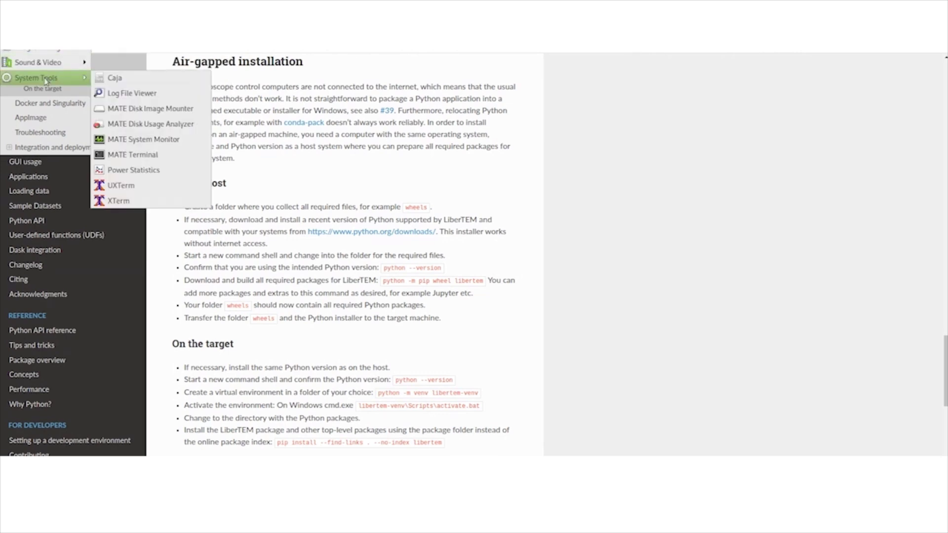
click(171, 160)
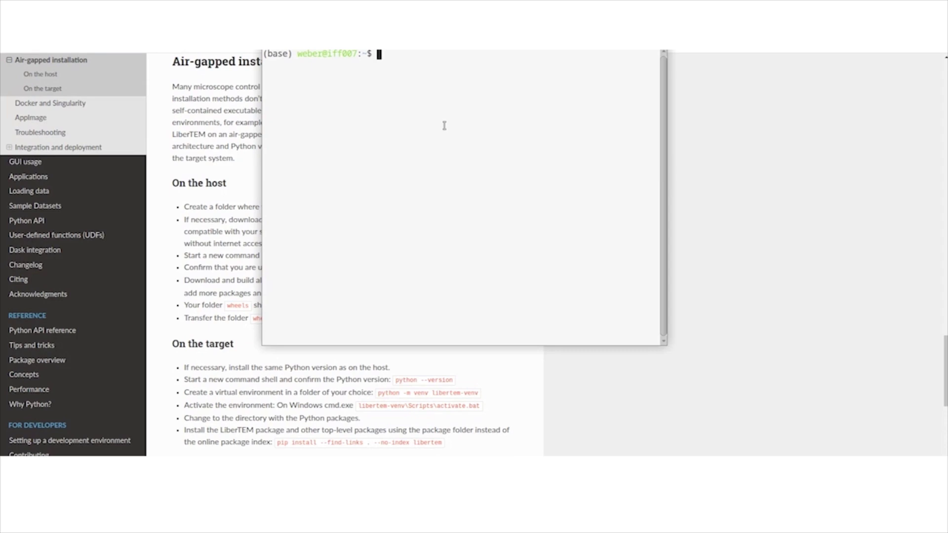
text(conda)
drag(293, 53, 258, 53)
click(453, 70)
text(create )
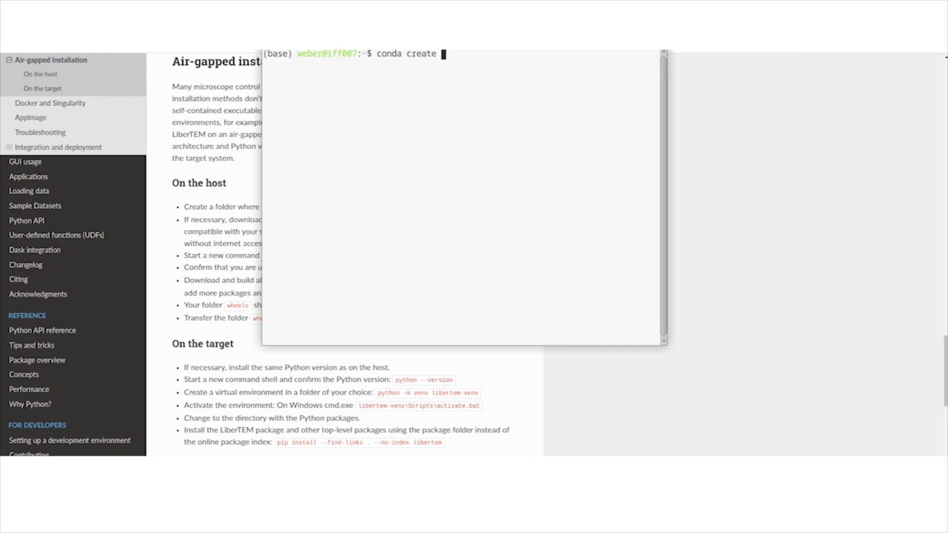
text(-n)
text(ertemdemo python=)
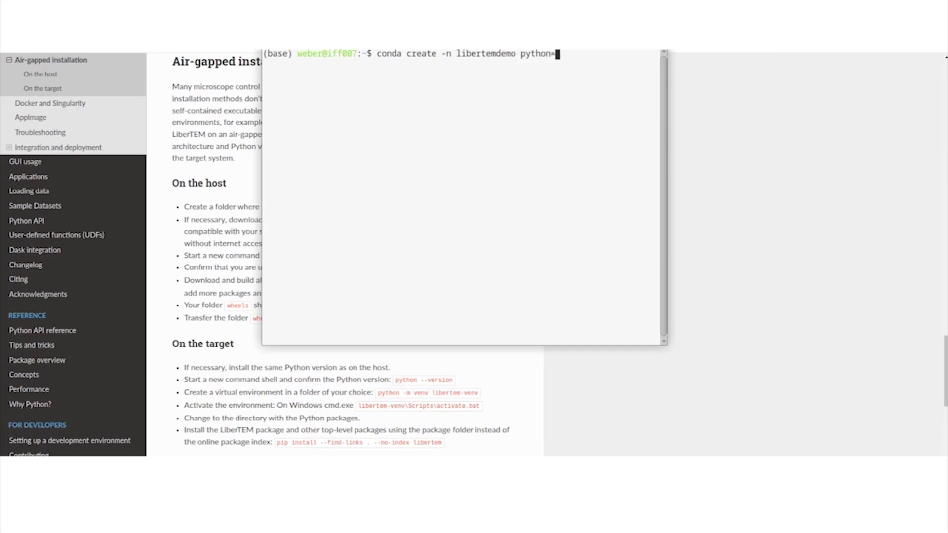
text(3.12)
key(Return)
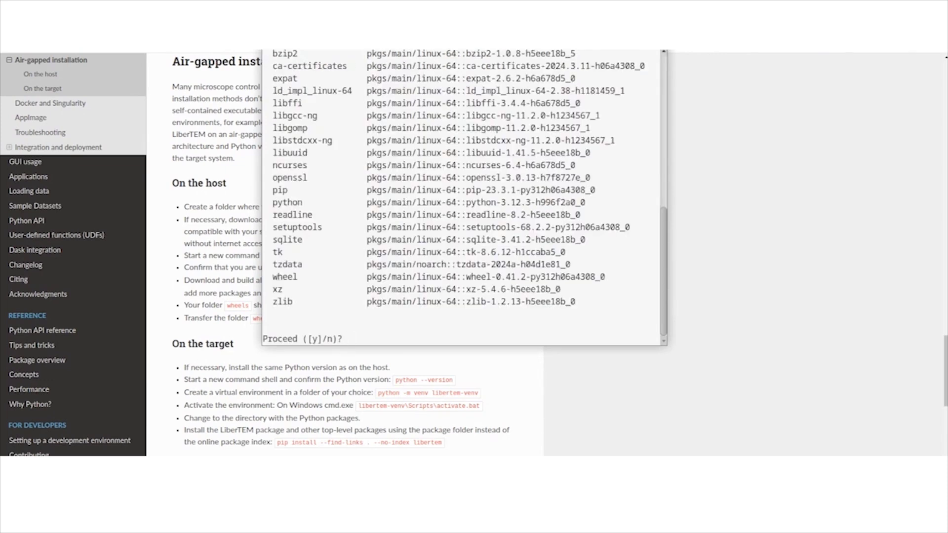
key(Return)
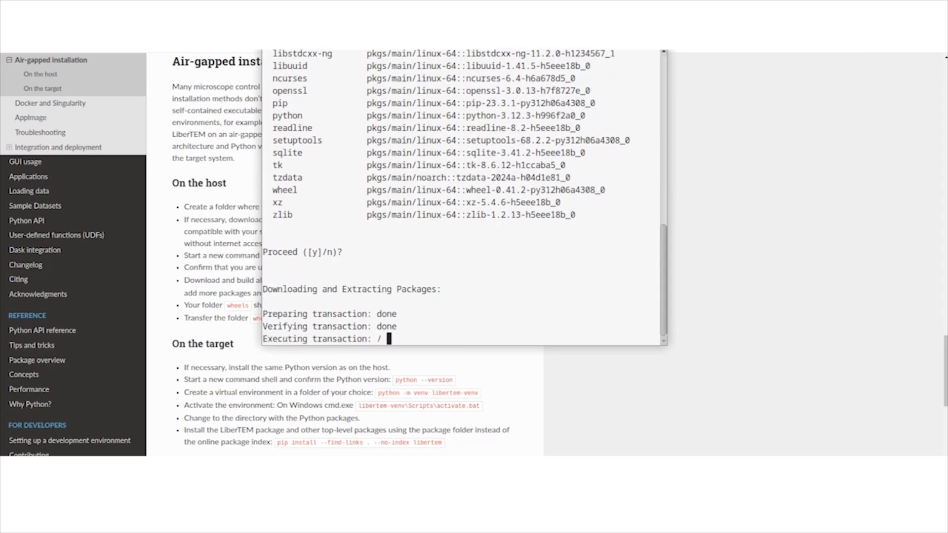
Activate the libertemdemo environment and install uv in it with pip.
text(conda activate libertemdemo)
key(Return)
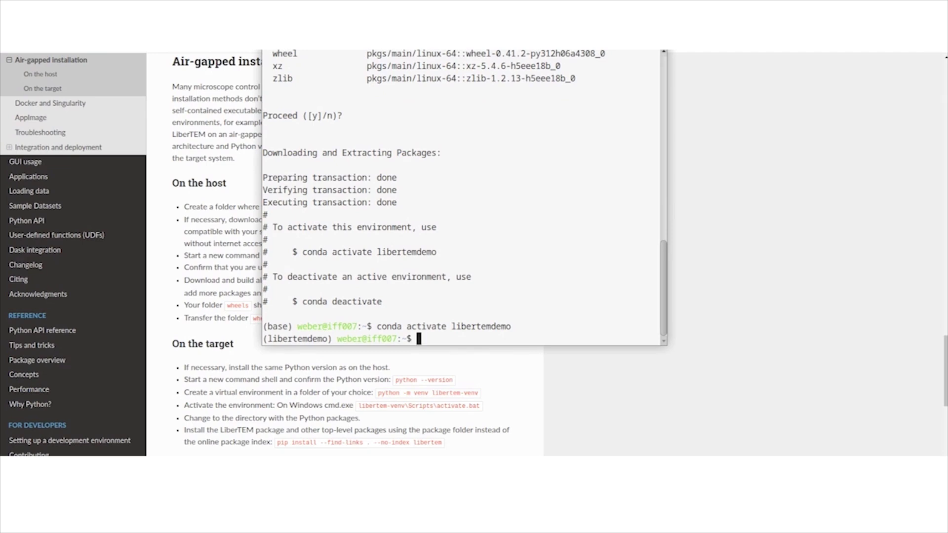
text(pip install uv)
key(Return)
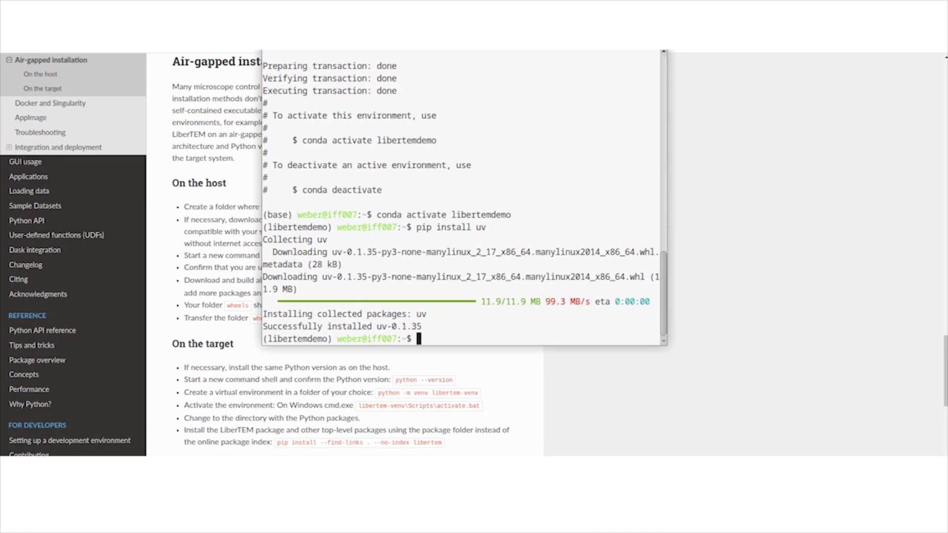
text(uv pip install git+)
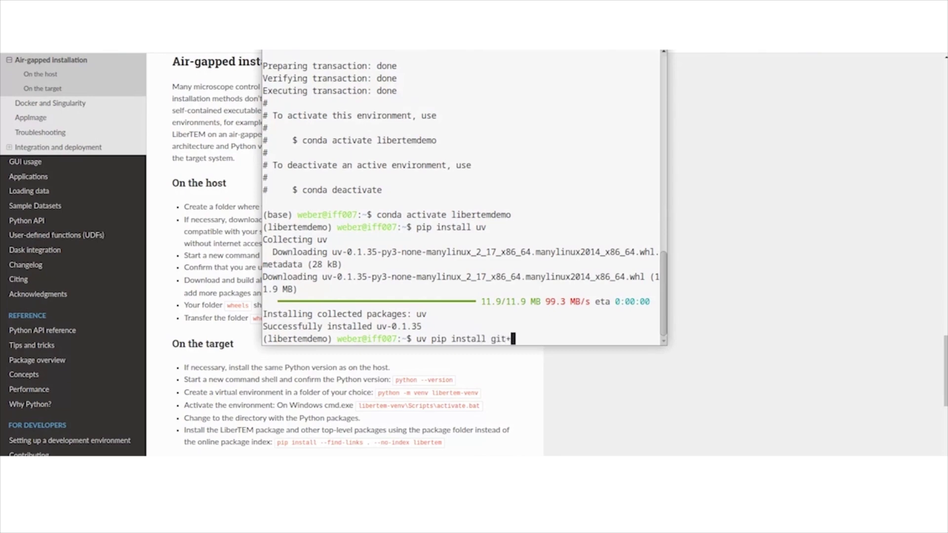
text(https://github.c)
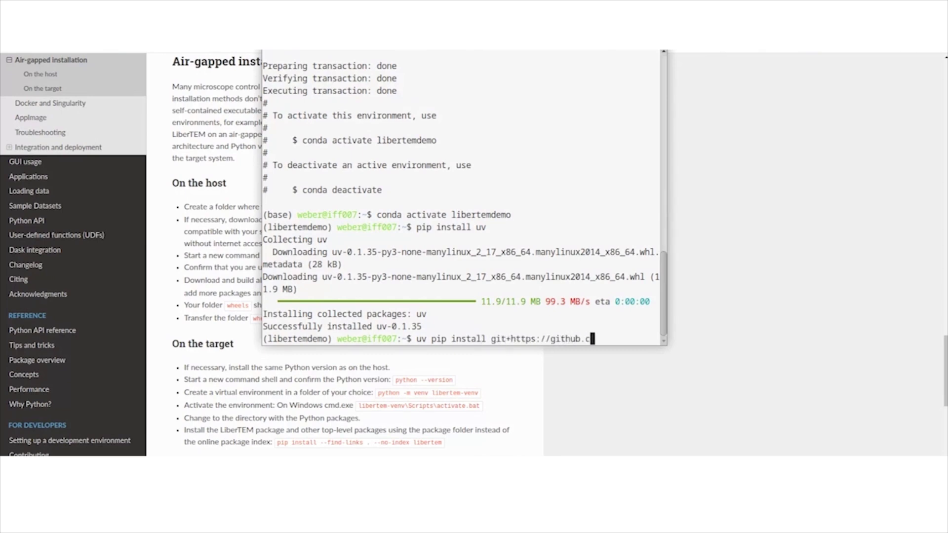
text(om/LiberTEM/LiberTEM)
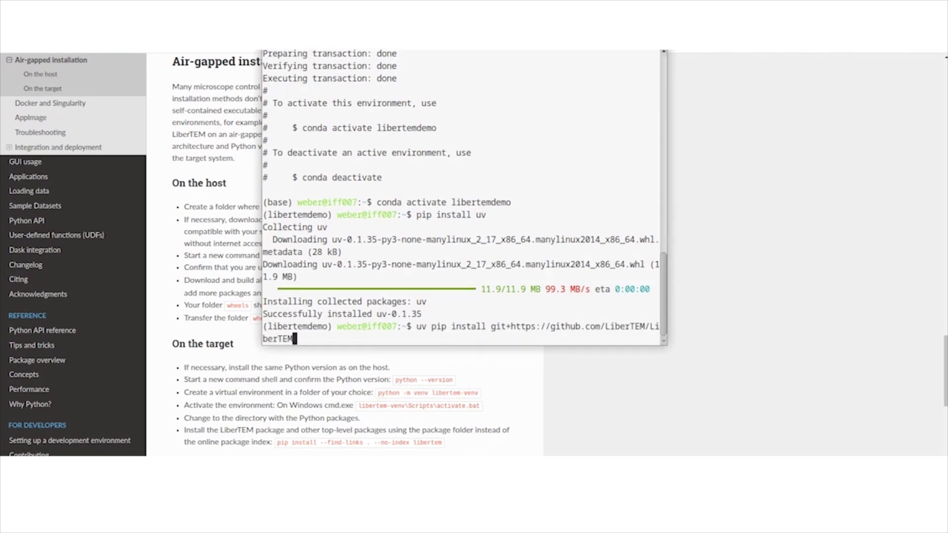
text([bqplot])
key(Return)
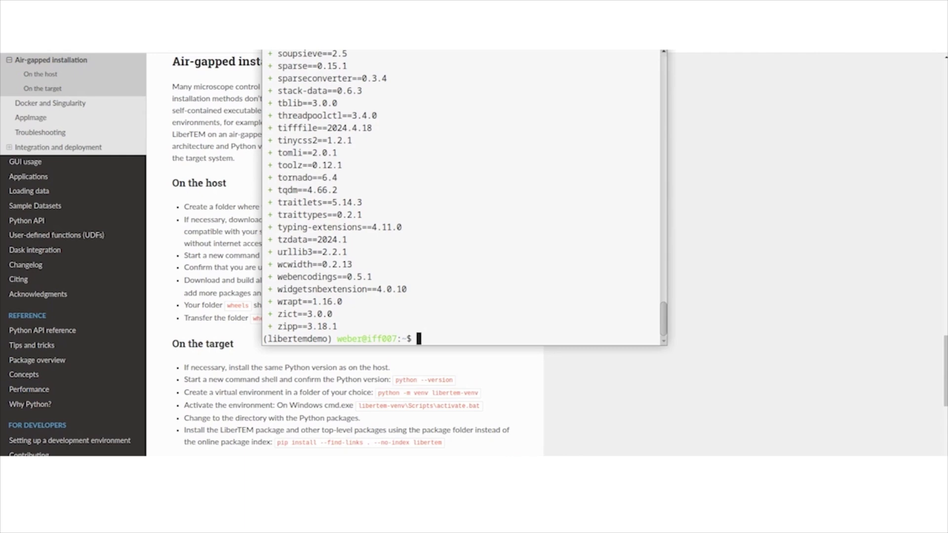
Launch the LiberTEM web interface with libertem-server, checking the command against the Starting the GUI section of the documentation.
text(libertem-server)
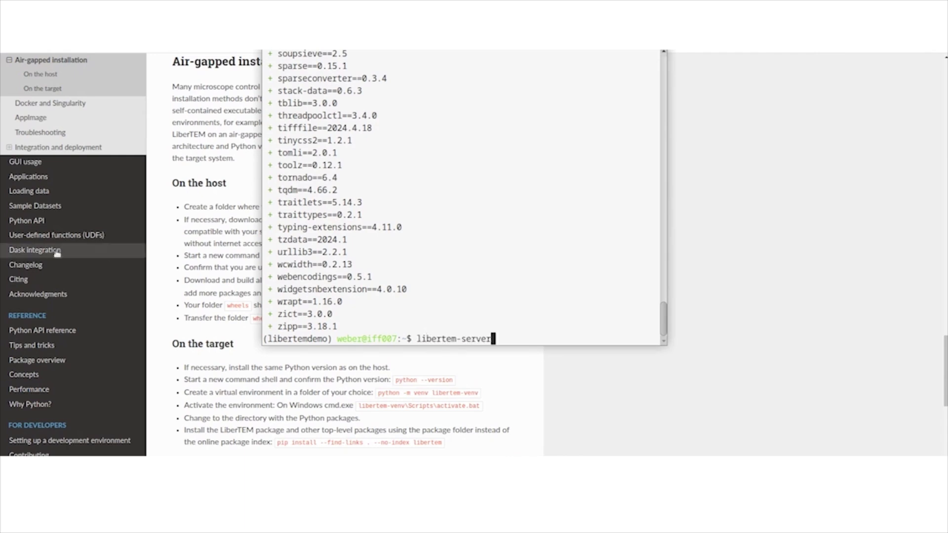
scroll(29, 224, up, 2)
click(29, 224)
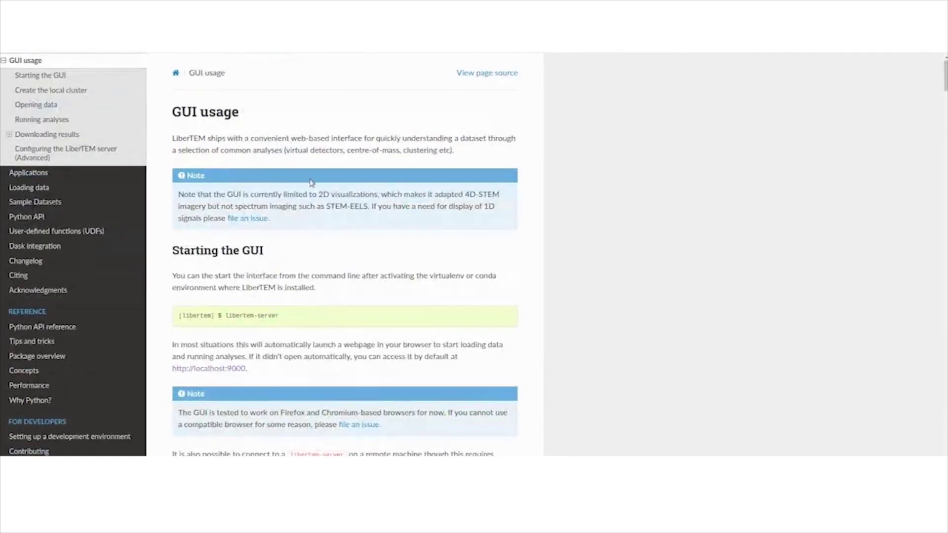
scroll(315, 182, down, 3)
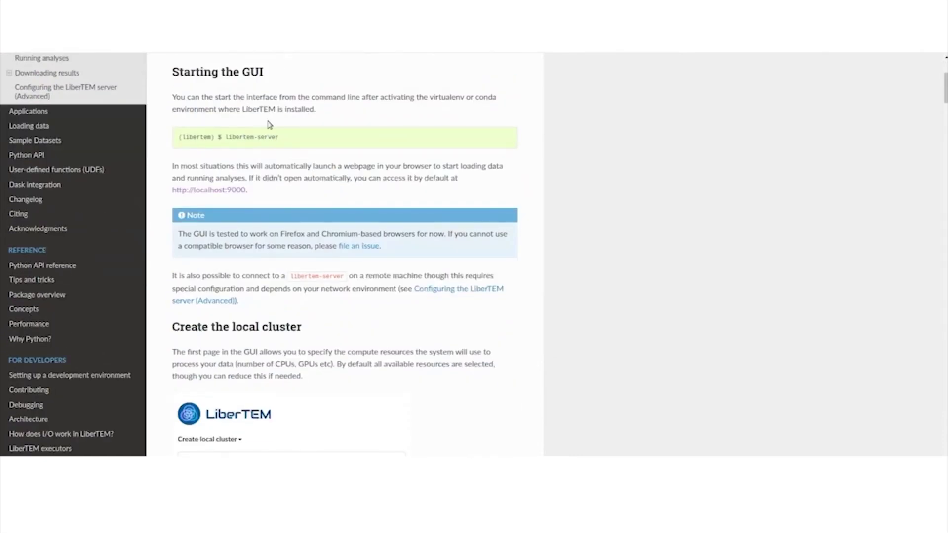
key(alt+Tab)
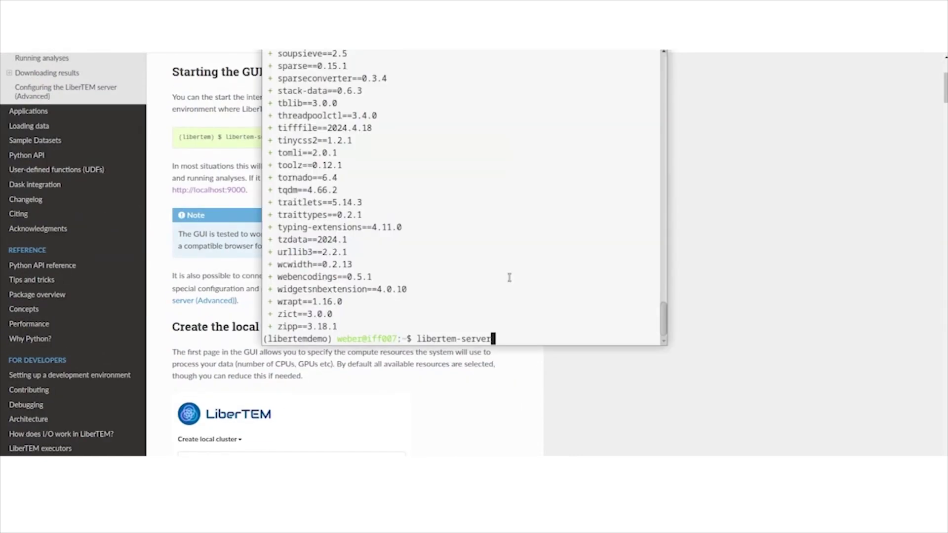
key(Return)
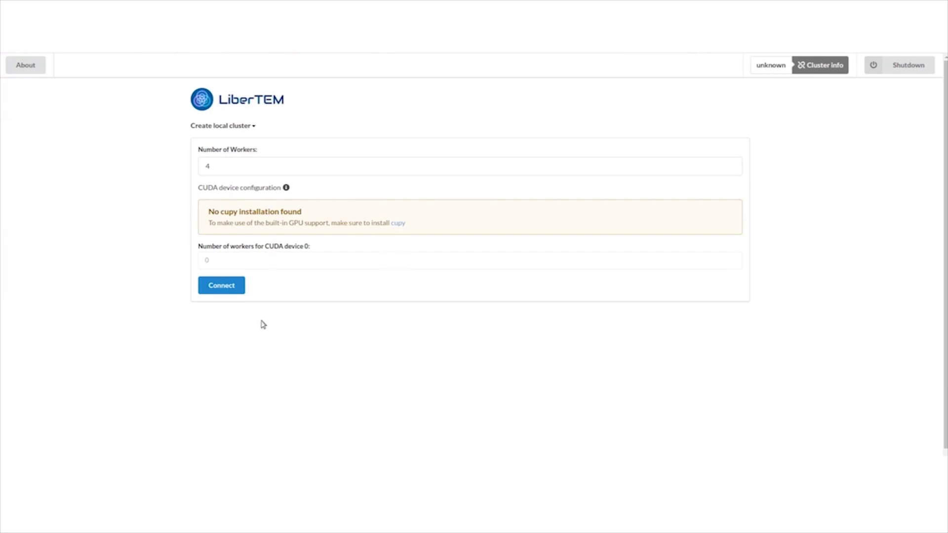
Connect to a local cluster with 4 workers and browse for a dataset in er-c-data-Nextcloud/ER-C-Data/adhoc.
click(222, 287)
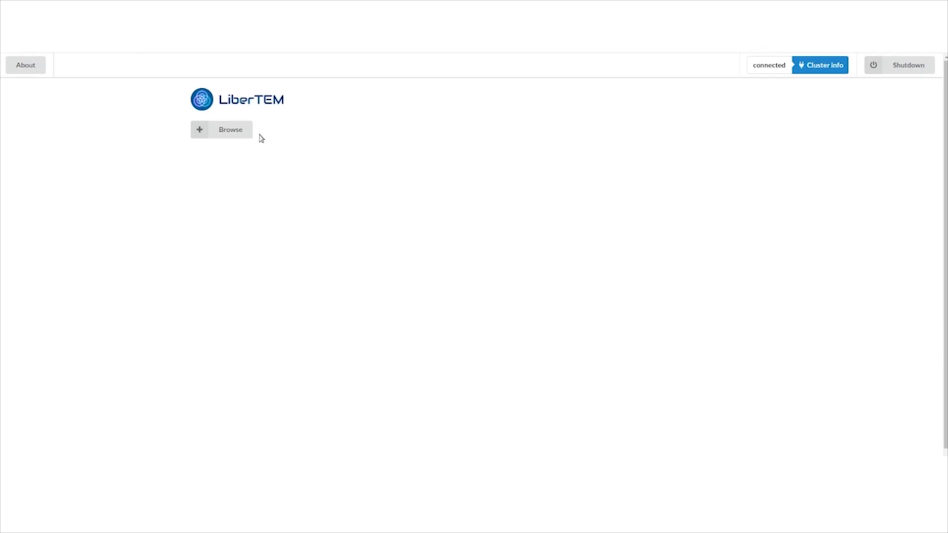
click(216, 134)
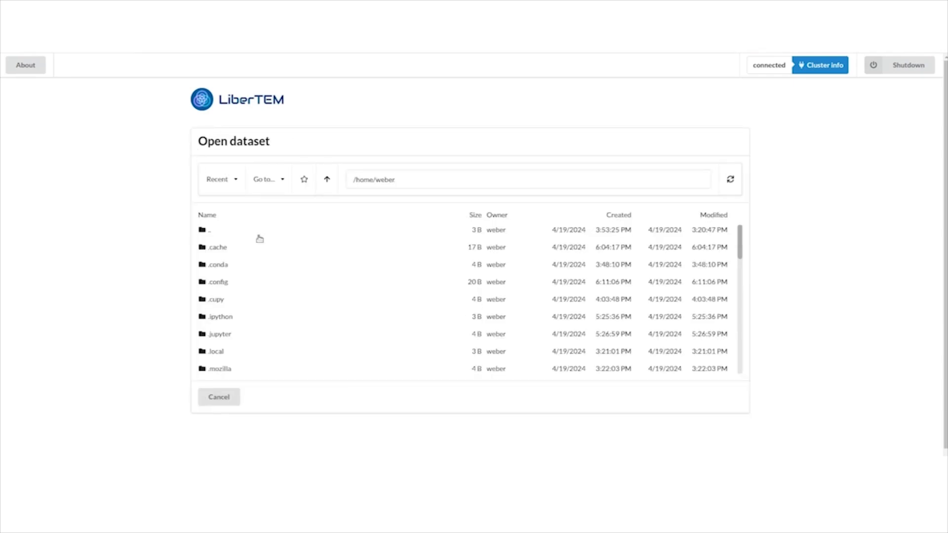
scroll(291, 263, down, 3)
scroll(292, 264, down, 5)
scroll(291, 263, up, 4)
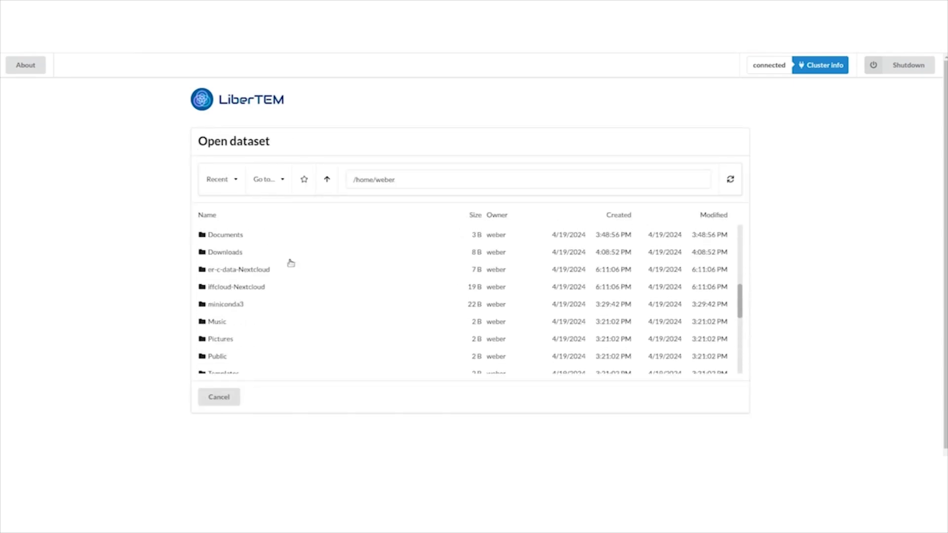
click(250, 271)
click(246, 247)
click(246, 249)
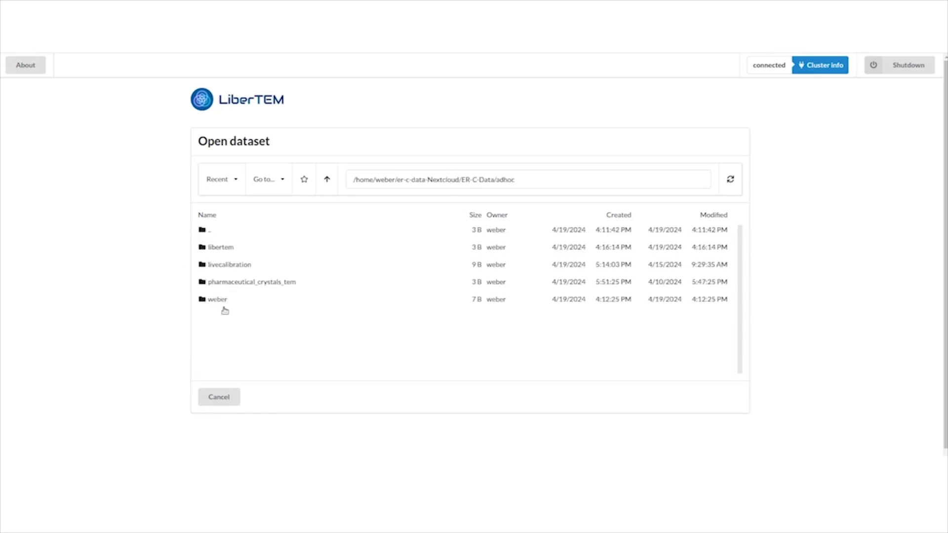
Navigate to livecalibration/thermo-empad/raw/rotation_calibration/over_focus, view the opening parameters of over_focus.xml and cancel the form.
click(228, 266)
click(224, 250)
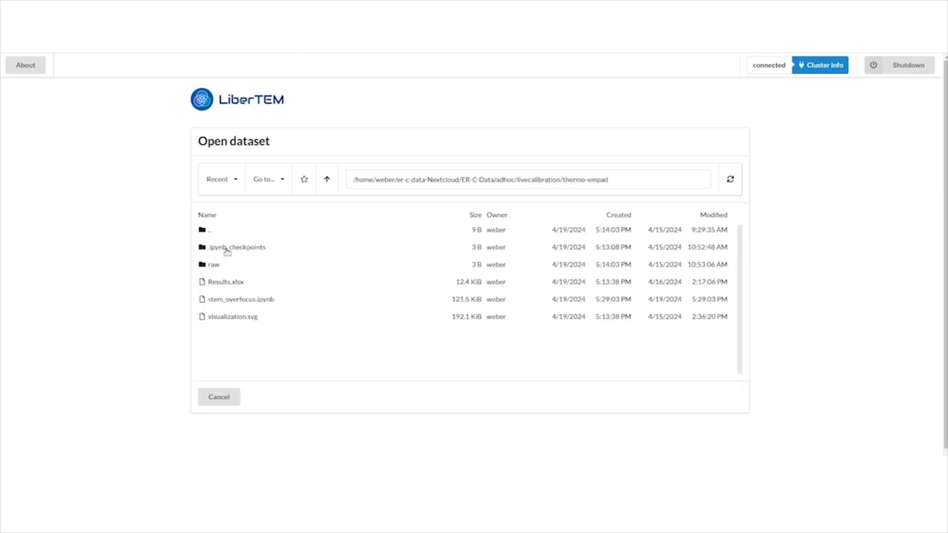
click(197, 265)
click(207, 247)
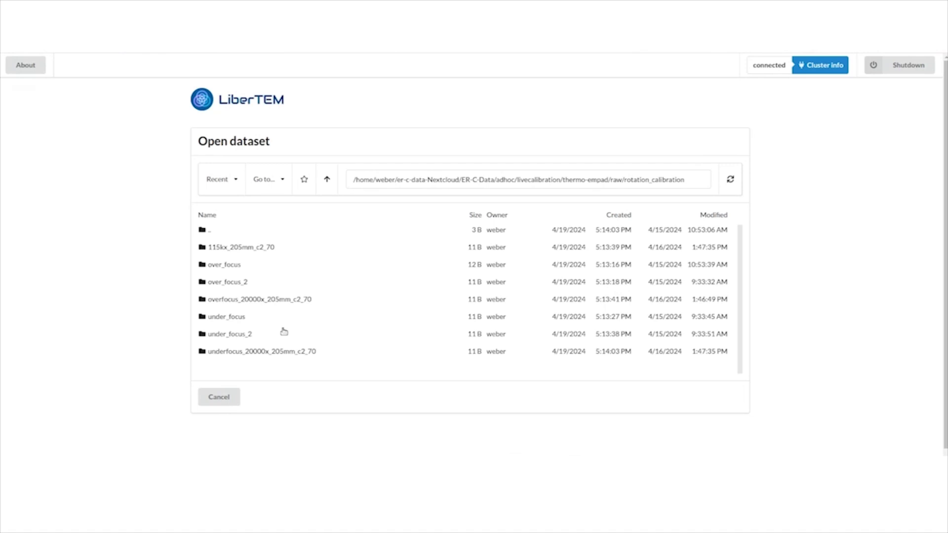
click(230, 269)
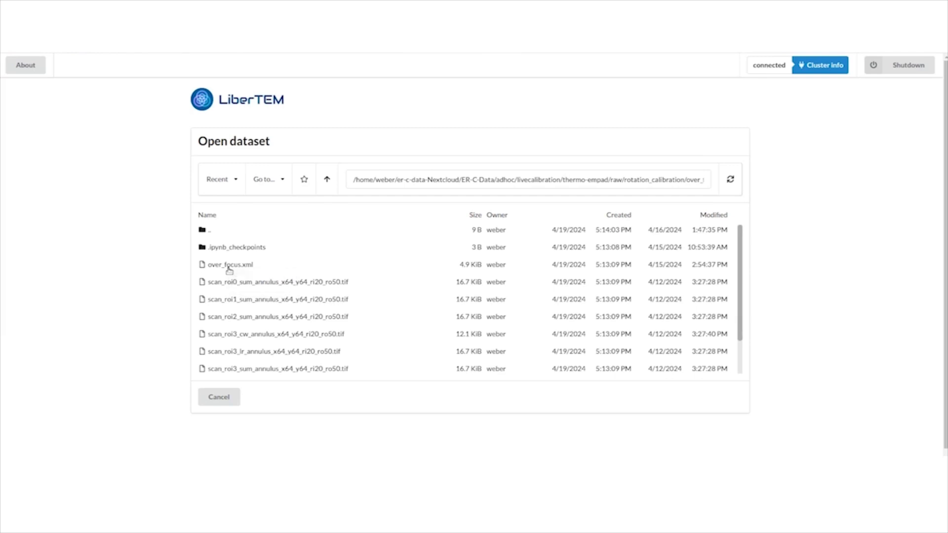
click(229, 266)
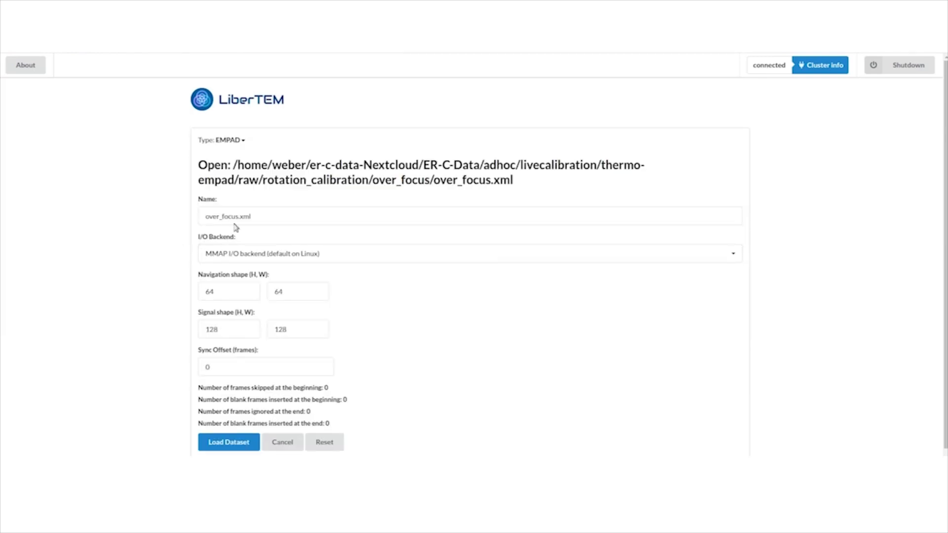
click(282, 442)
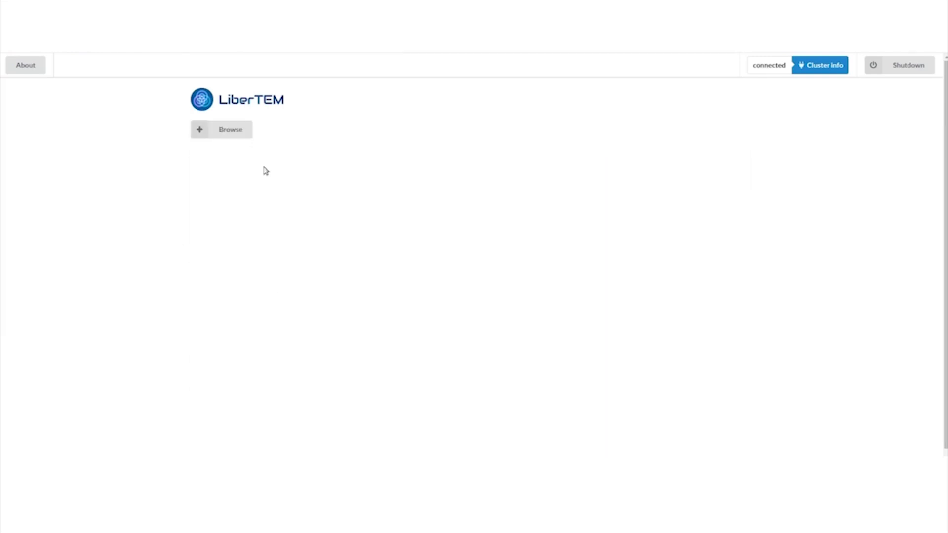
Open over_focus.xml again and load it as an EMPAD dataset with the detected parameters.
click(236, 135)
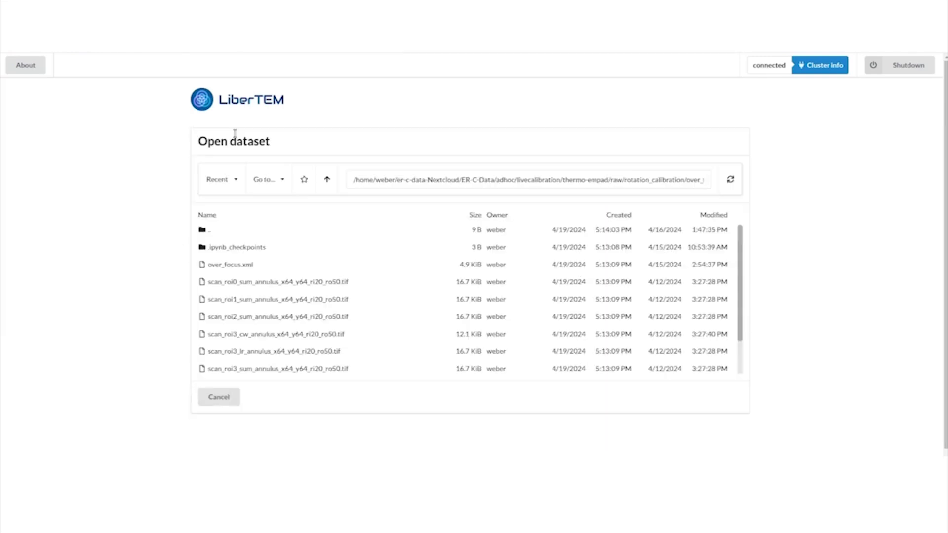
click(240, 268)
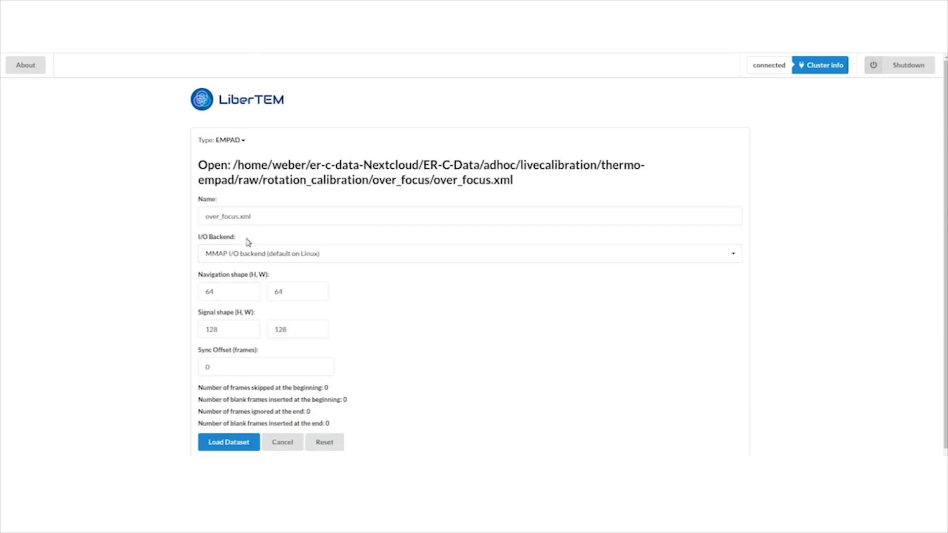
scroll(111, 333, down, 1)
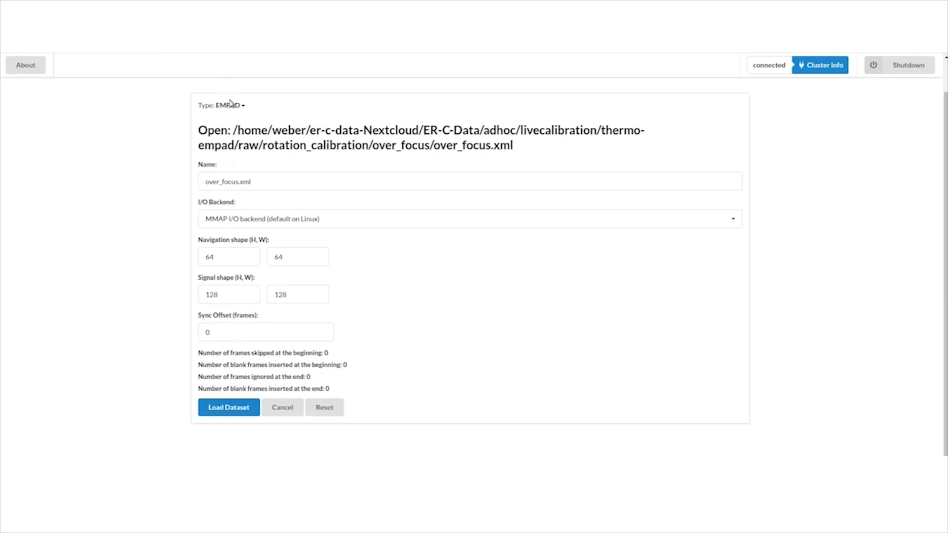
click(230, 408)
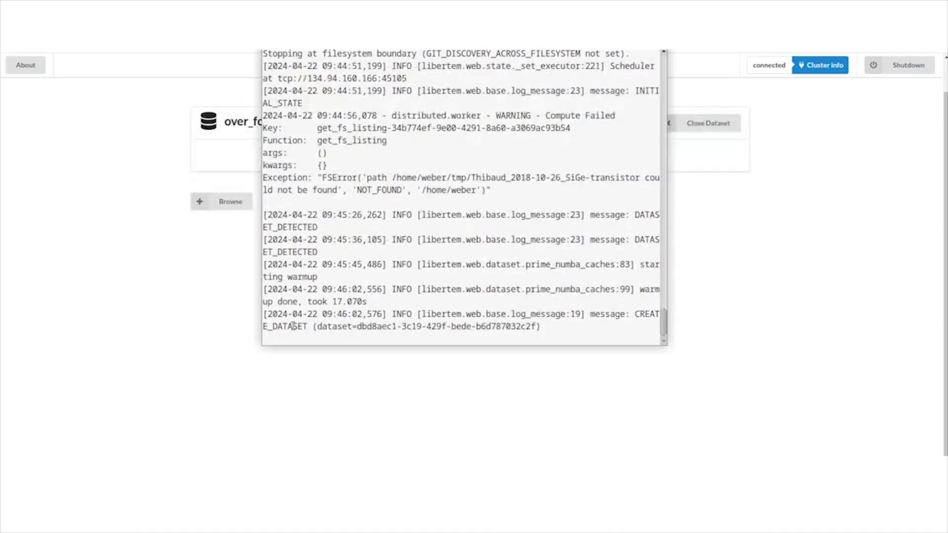
click(201, 301)
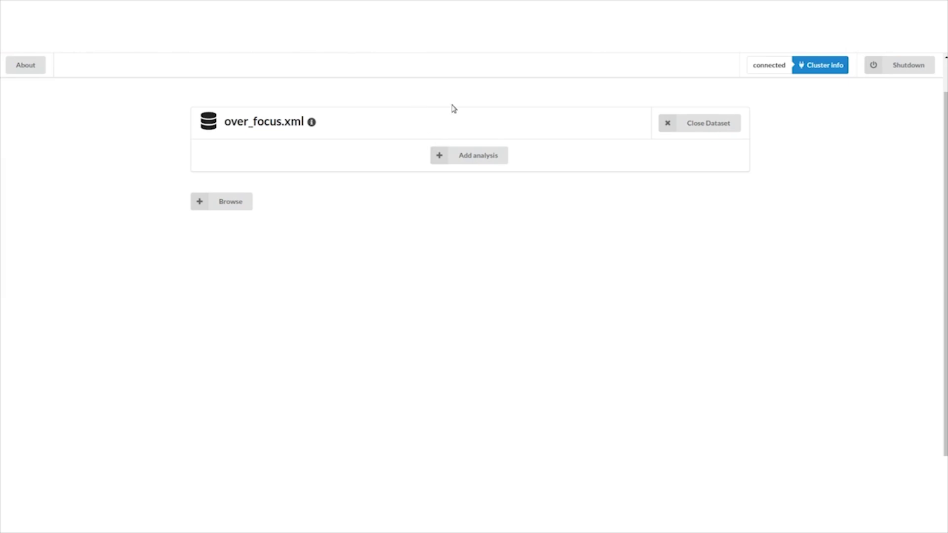
Add a Disk analysis with the disk centred at about x=60, y=61.9 and a radius of about 41.6, and apply it.
click(471, 155)
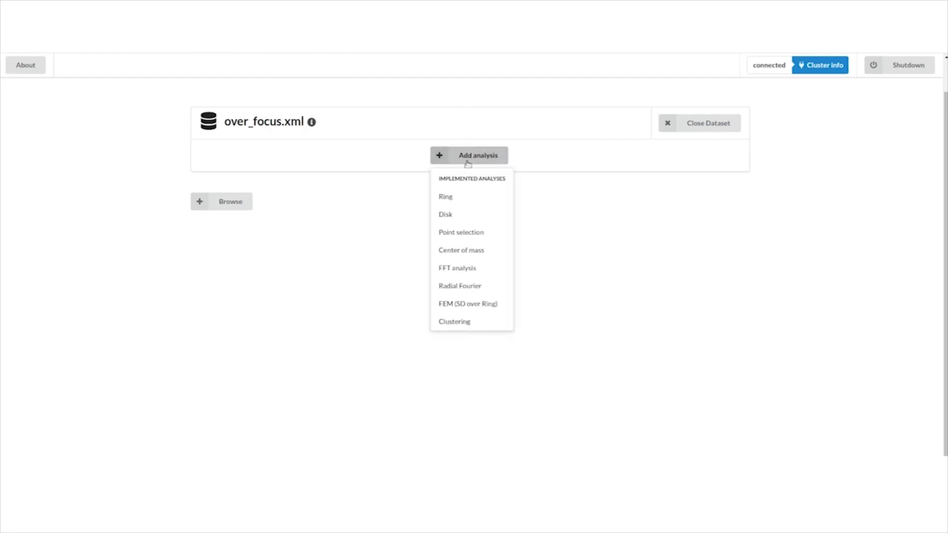
click(455, 215)
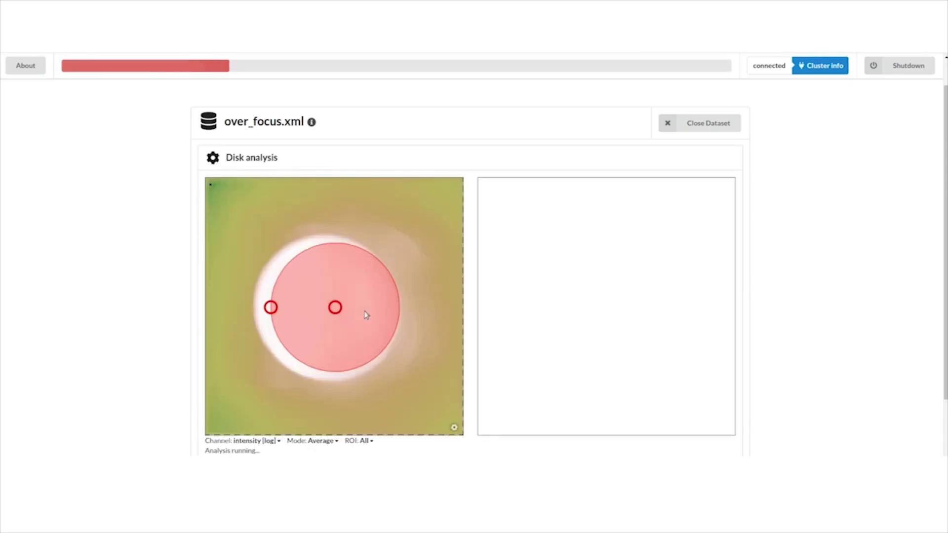
drag(335, 307, 327, 303)
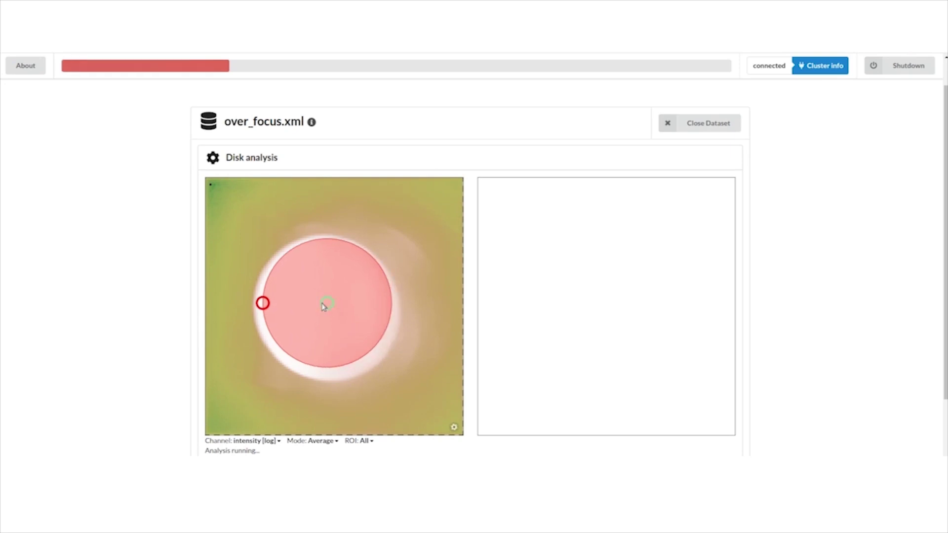
drag(263, 303, 244, 303)
scroll(151, 324, down, 2)
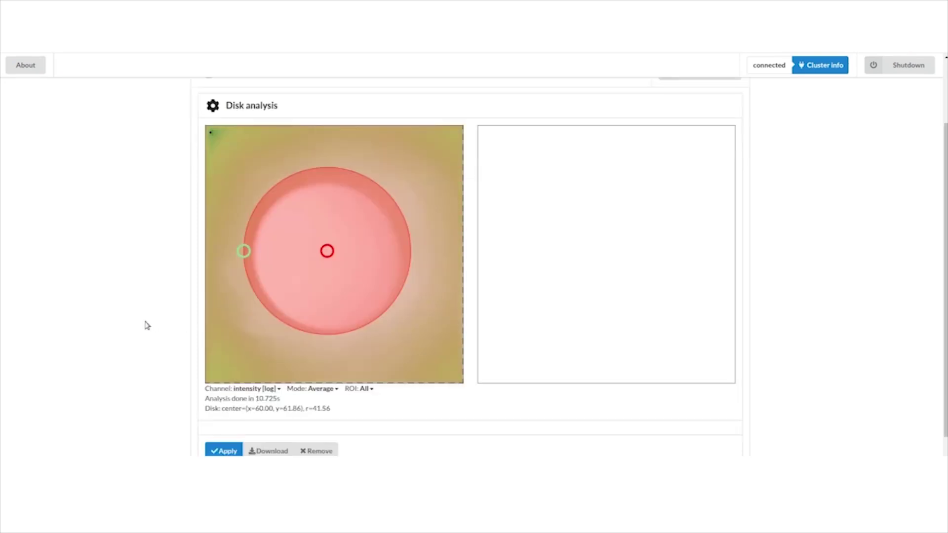
click(232, 393)
scroll(701, 284, up, 3)
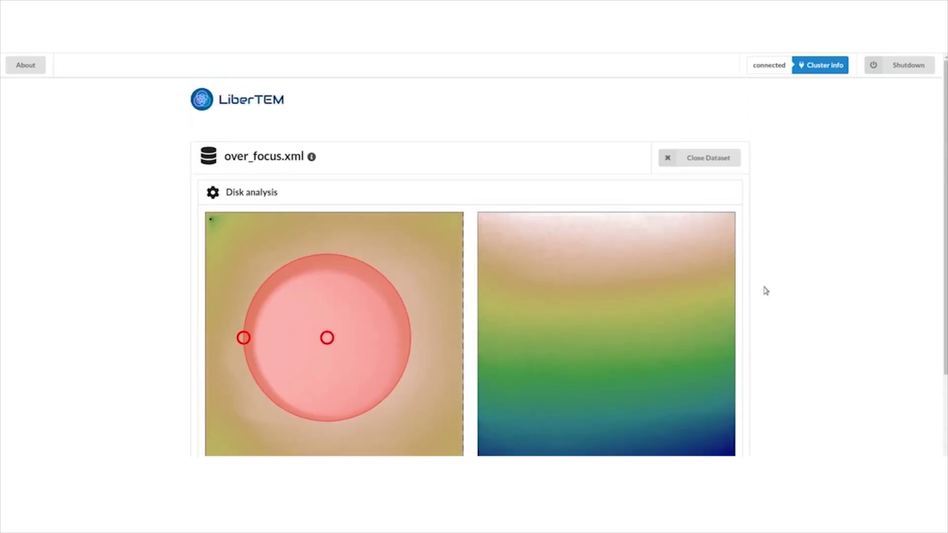
scroll(844, 290, down, 2)
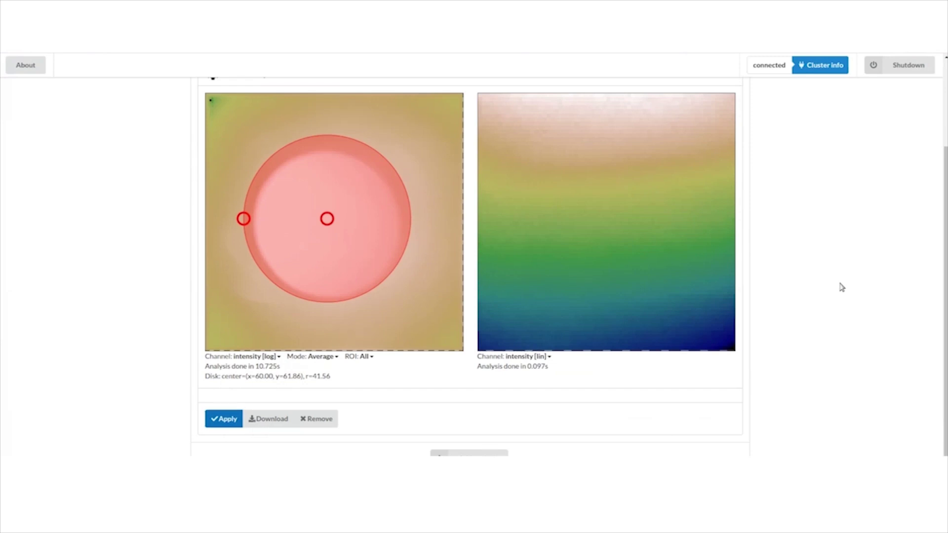
Move the disk's centre to about x=60.7, y=65.1 over the bright diffraction disk.
drag(327, 218, 329, 227)
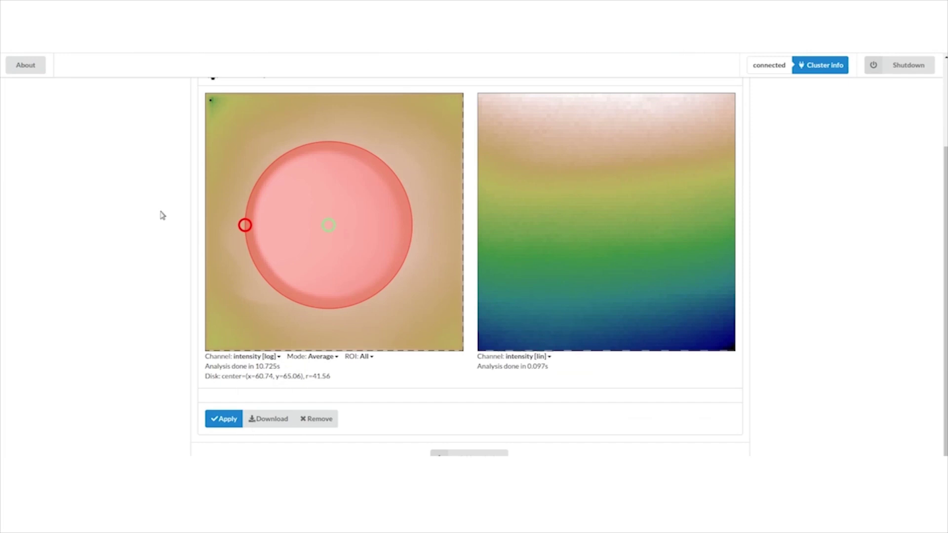
scroll(163, 214, up, 2)
scroll(126, 410, down, 3)
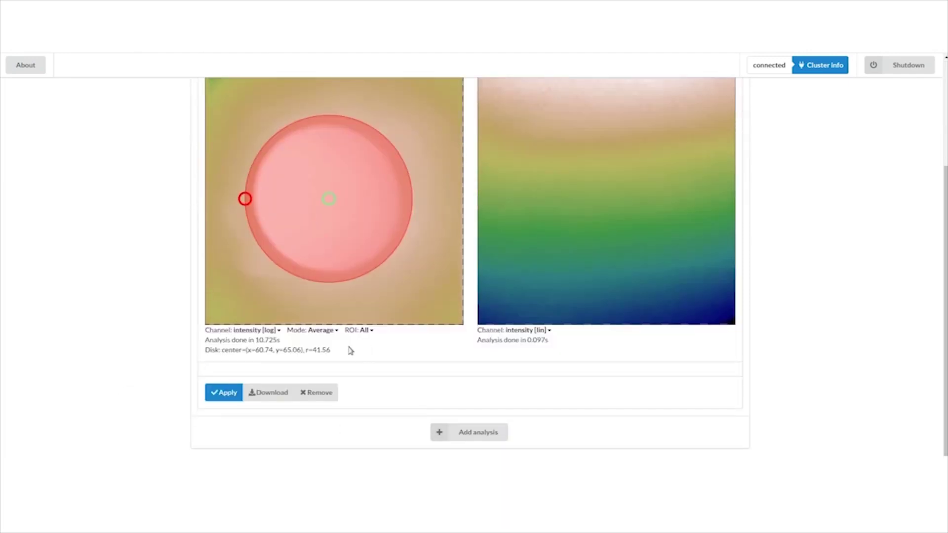
Show a single frame of the Disk analysis in Pick mode and return to Average mode.
click(323, 331)
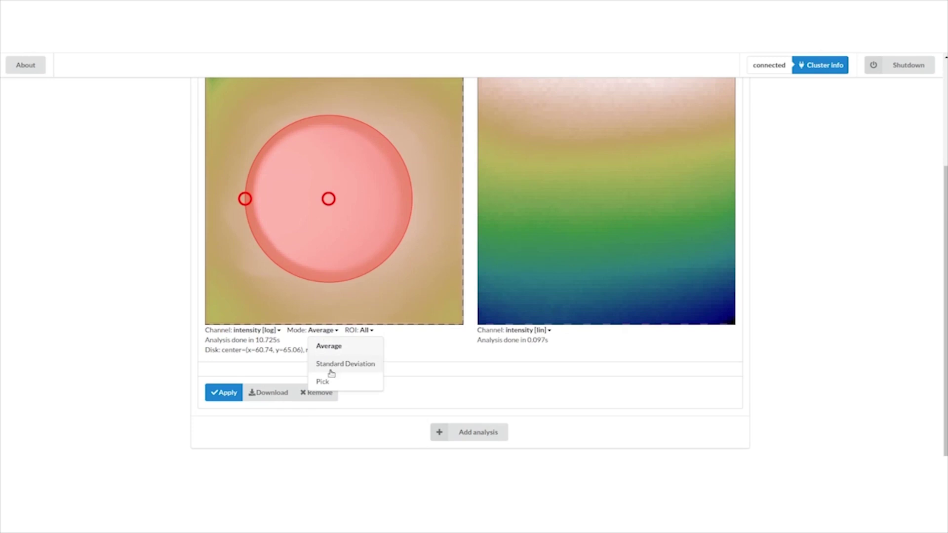
click(324, 382)
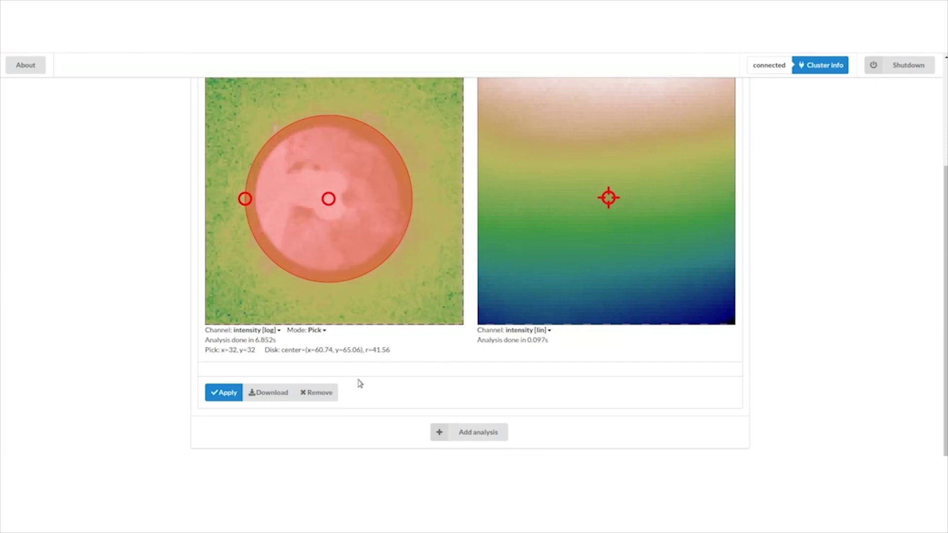
click(316, 330)
click(321, 343)
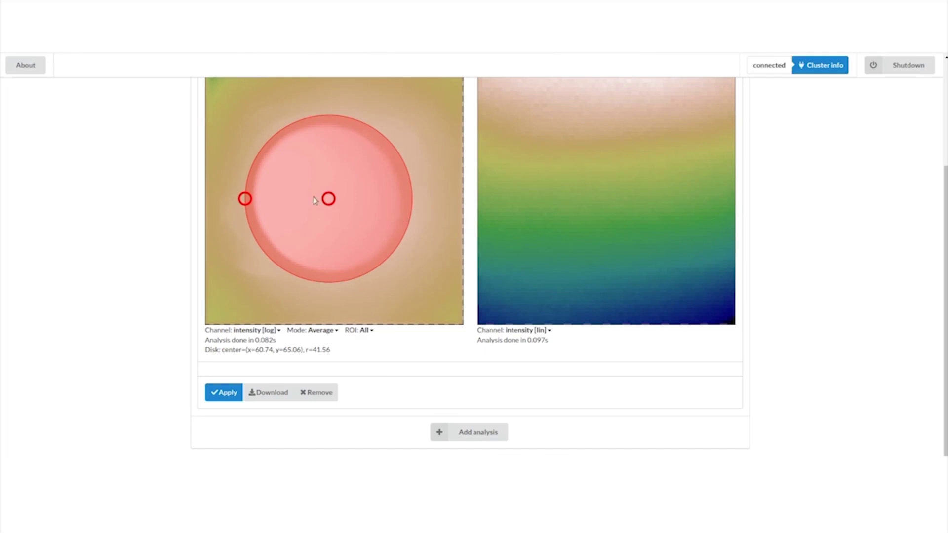
Set the Disk analysis to Pick mode and move the picked scan position to x=12, y=57.
click(323, 330)
click(319, 381)
drag(610, 200, 527, 296)
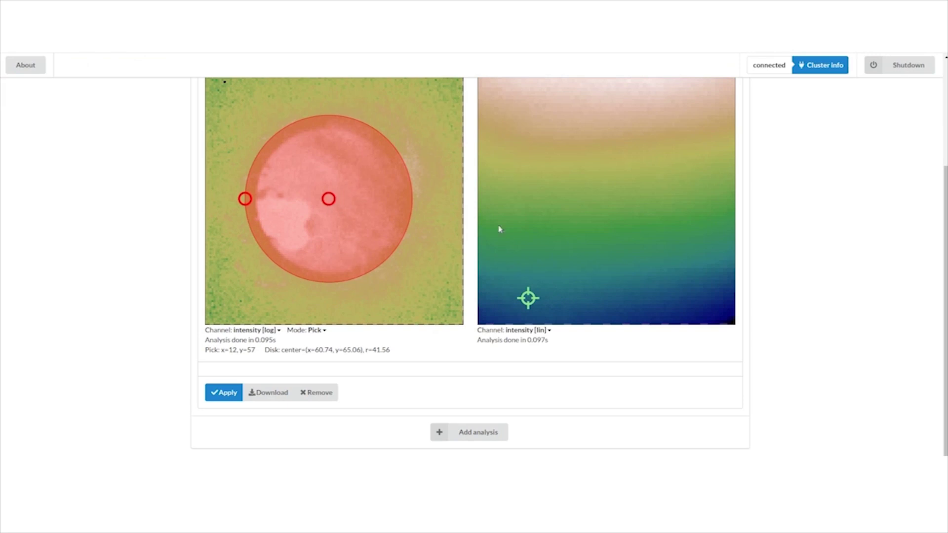
Add a Point selection analysis to the dataset and apply it with the point at x=64, y=64.
click(463, 433)
click(469, 325)
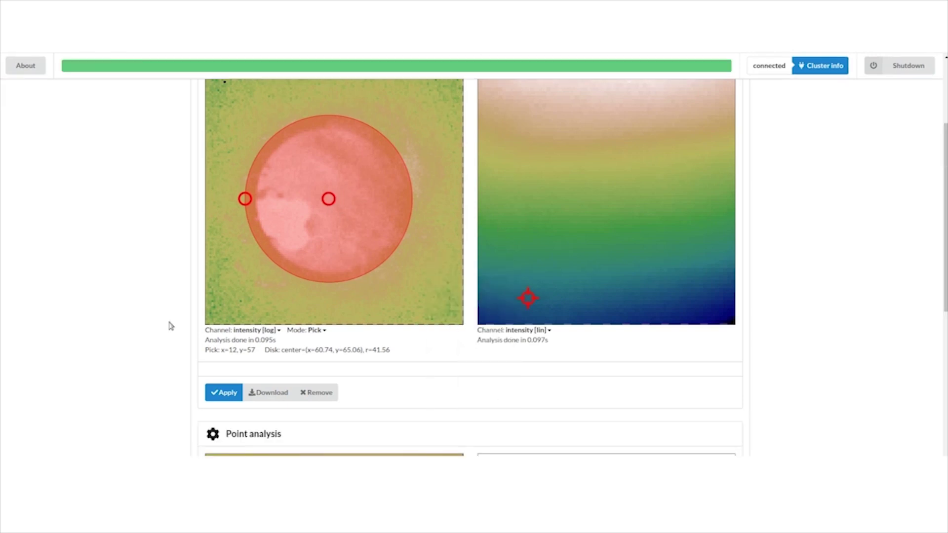
scroll(148, 321, down, 8)
click(230, 400)
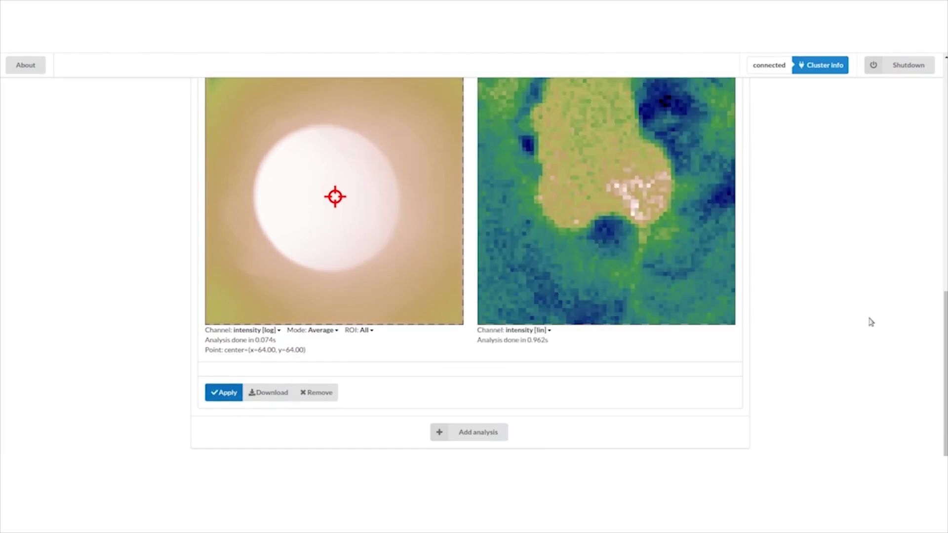
View the parameters and partition details of the over_focus.xml dataset and close the information window.
scroll(871, 322, up, 10)
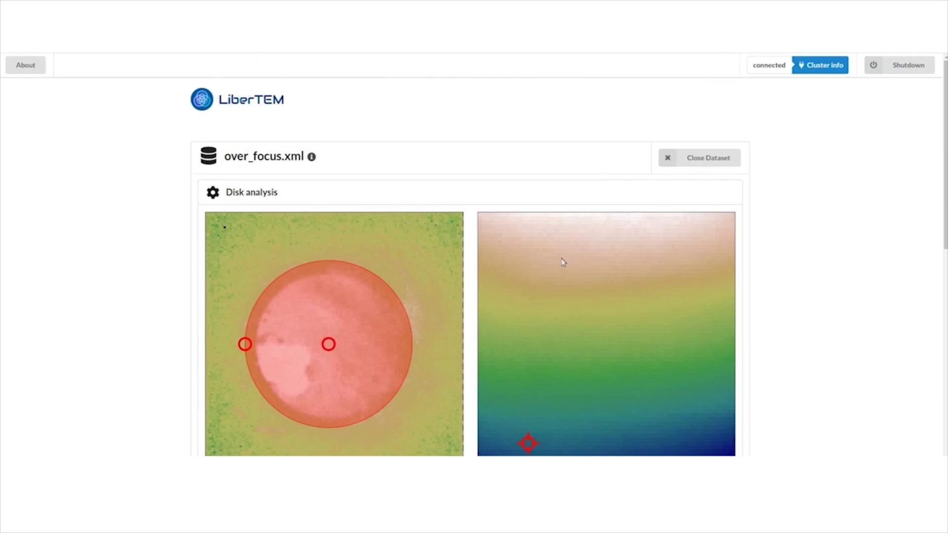
click(311, 156)
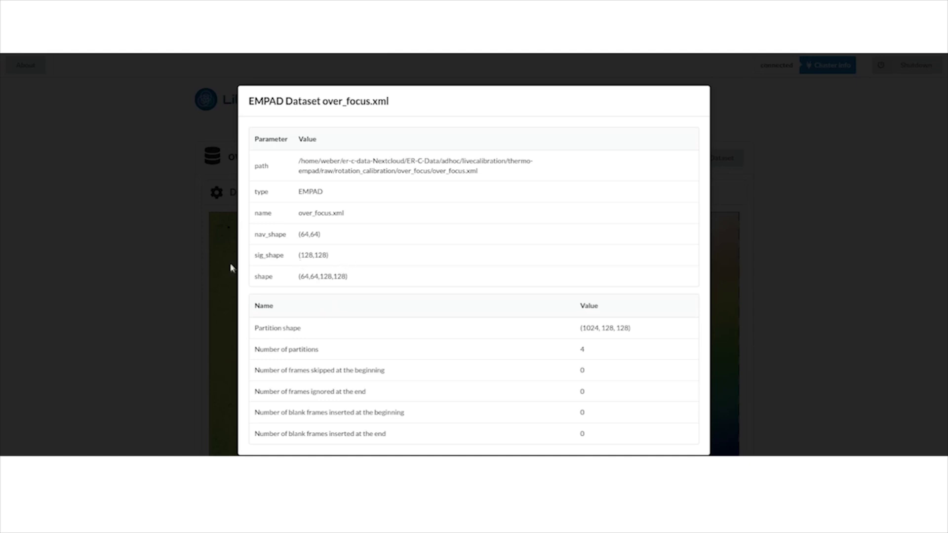
click(174, 266)
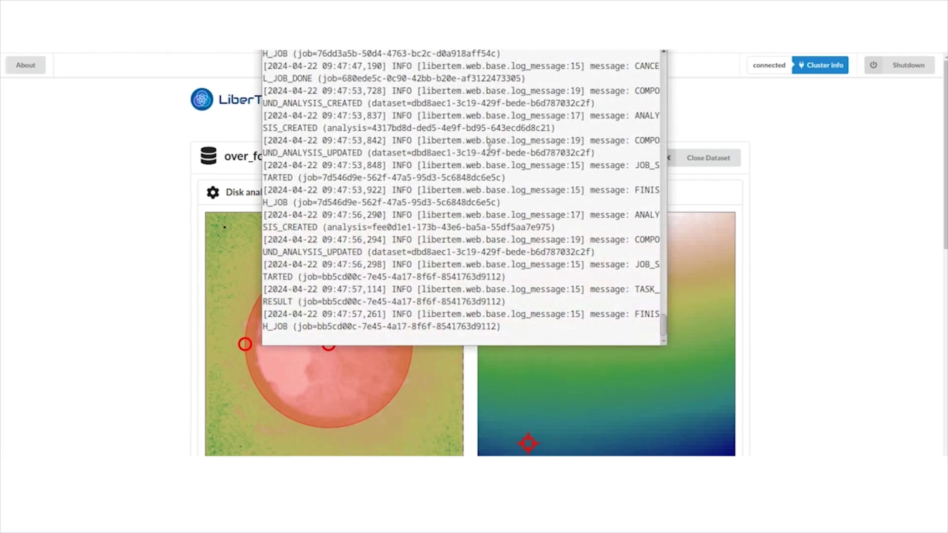
In a new MATE Terminal tab, change to the dataset's over_focus folder and list its files with ls -l to check the size of scan_x64_y64.raw.
key(ctrl+shift+t)
text(cd er)
key(Tab)
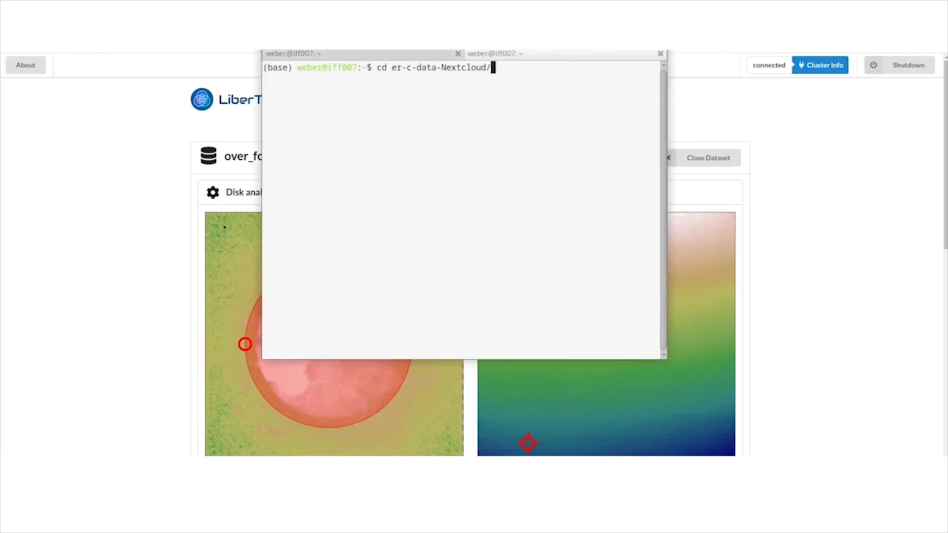
text(E)
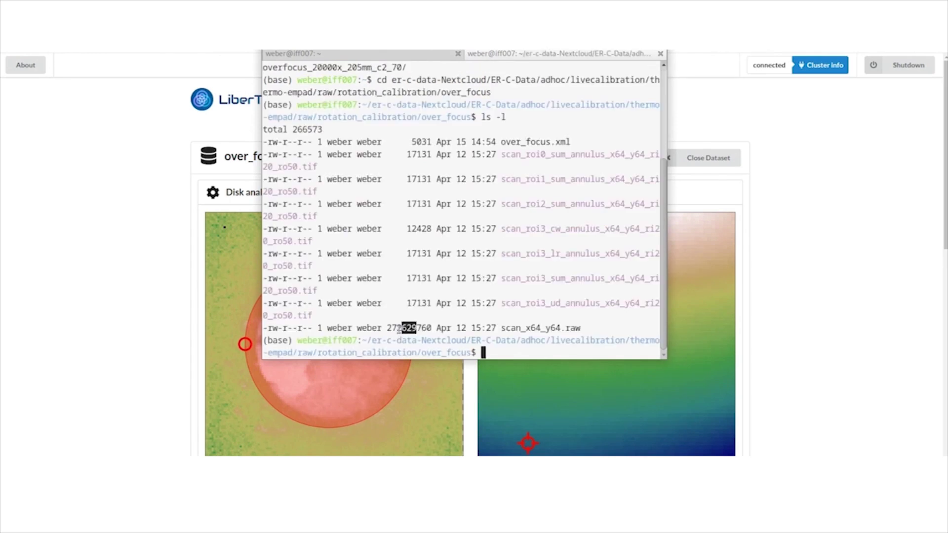
drag(402, 327, 416, 328)
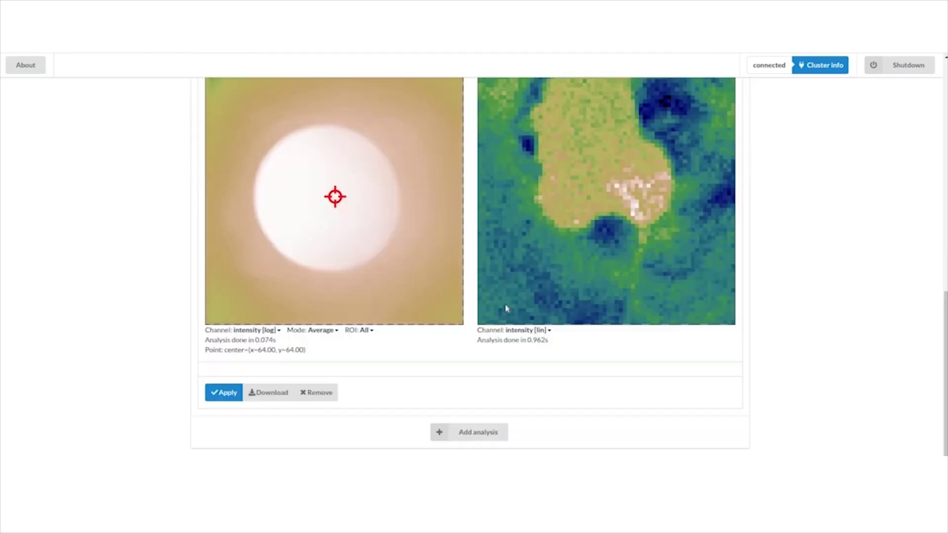
scroll(839, 309, up, 1)
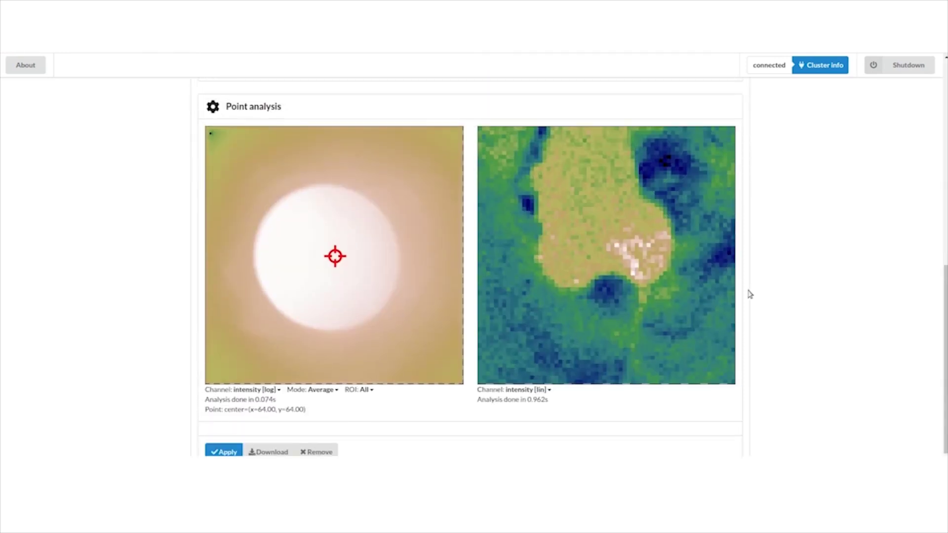
Set the Point analysis to Pick mode and move the picked scan position to x=35, y=22.
click(321, 390)
click(321, 440)
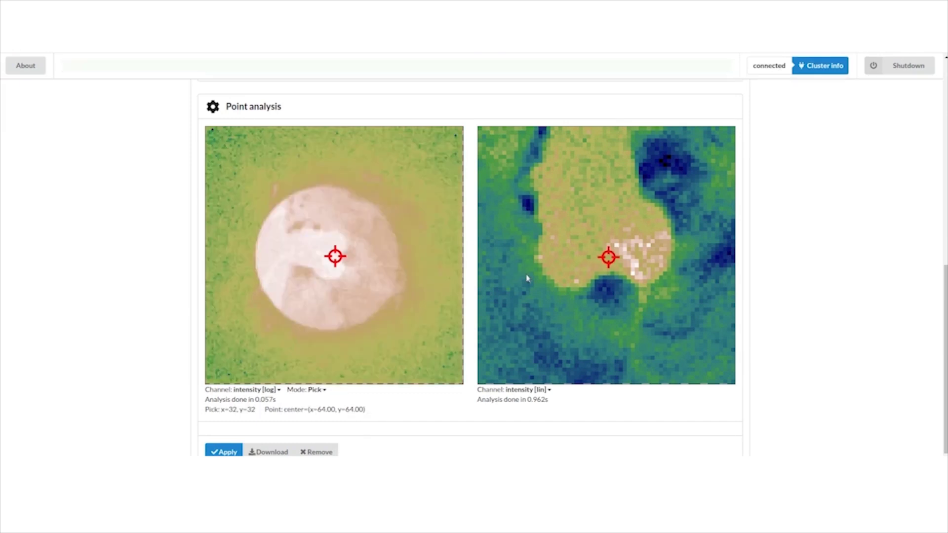
drag(608, 257, 628, 247)
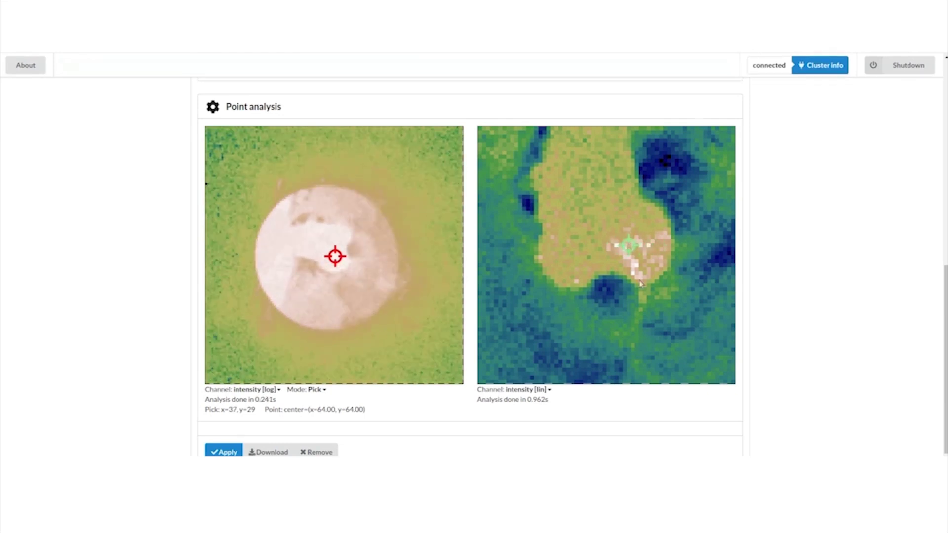
mouse_move(628, 251)
mouse_down()
mouse_move(645, 251)
mouse_move(638, 244)
mouse_up()
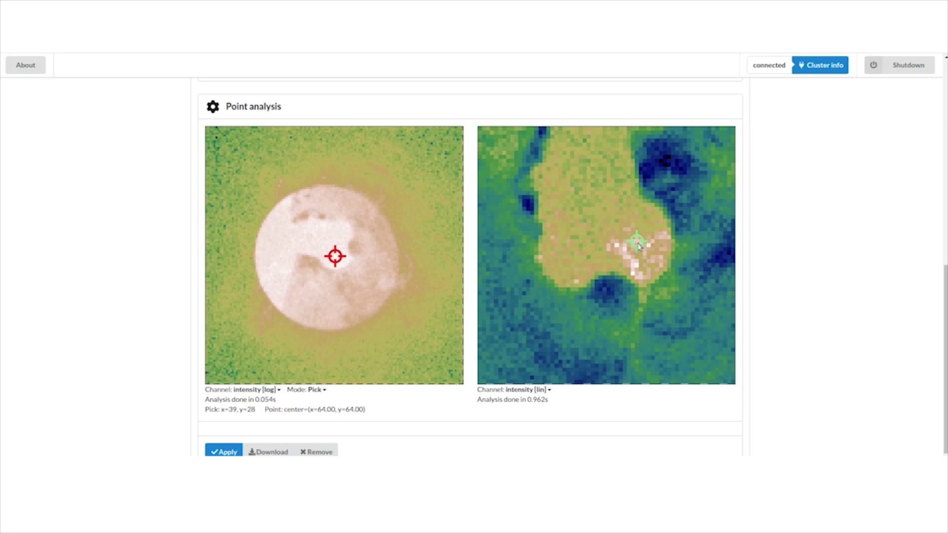
drag(639, 246, 621, 219)
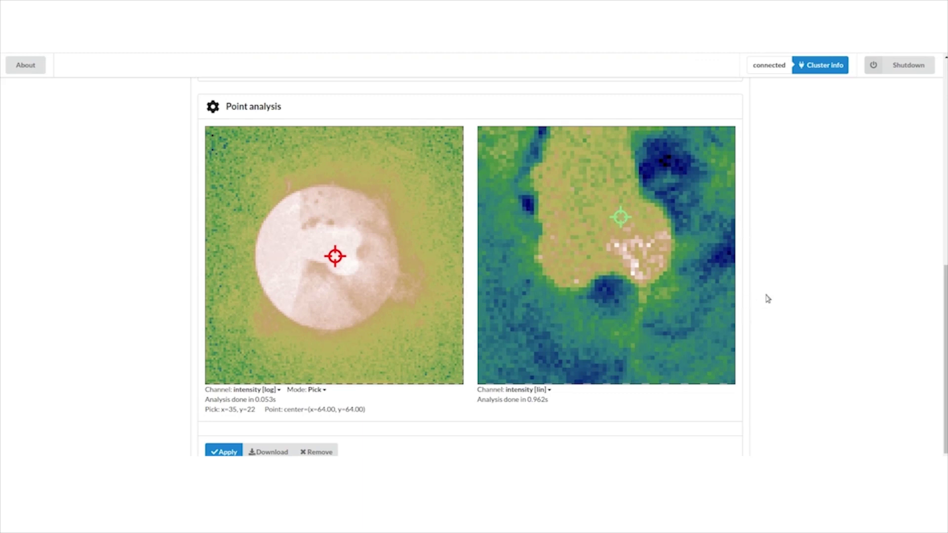
Browse to the adhoc/libertem/libertem-test-data folder and load the acquisition_12_full.xml dataset.
scroll(789, 293, down, 2)
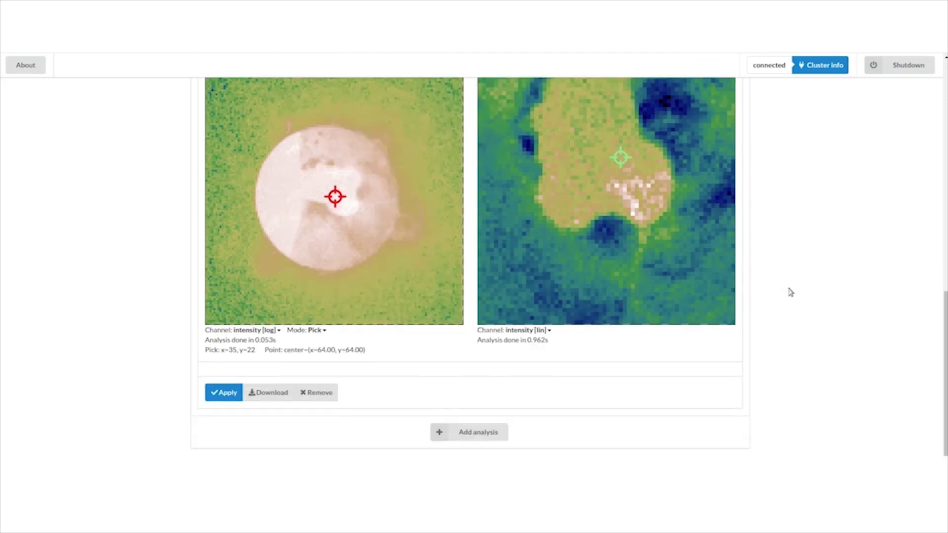
scroll(167, 345, down, 5)
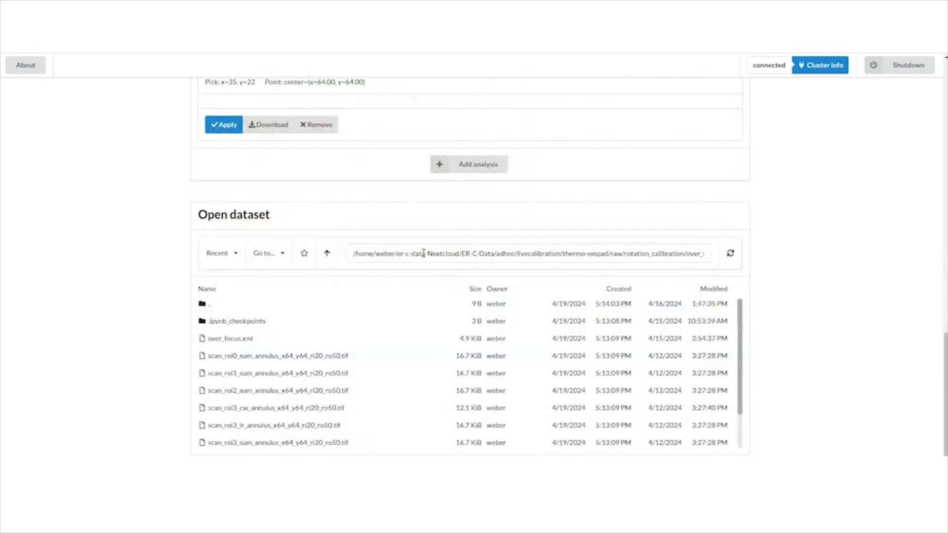
click(327, 253)
click(326, 253)
click(327, 253)
click(223, 321)
click(219, 422)
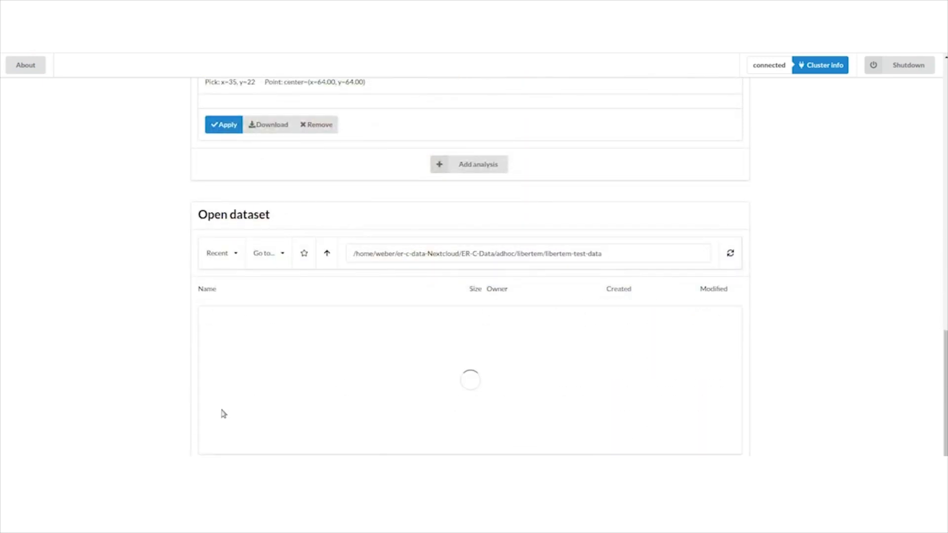
click(270, 340)
scroll(106, 328, down, 1)
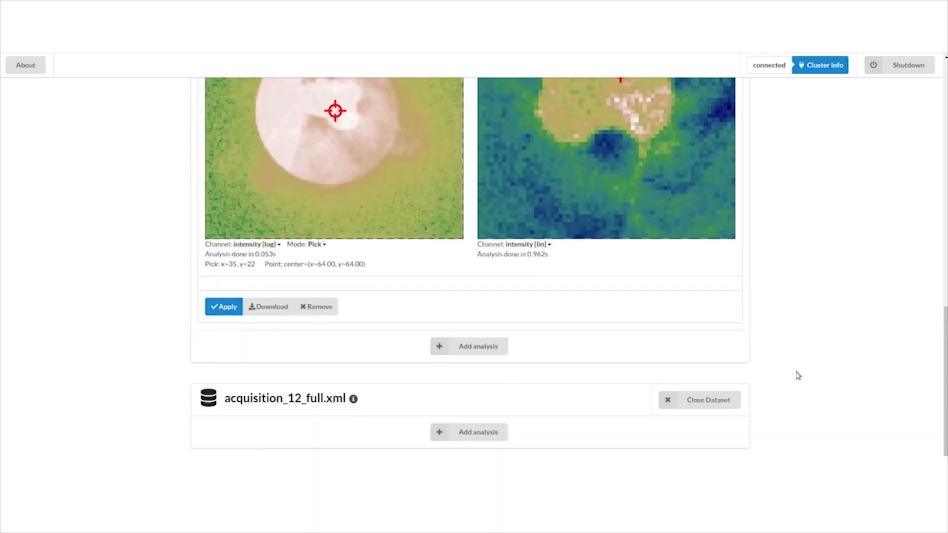
Add a Ring analysis to acquisition_12_full.xml and apply it with an inner radius of about 38 and an outer radius of 64.
click(474, 432)
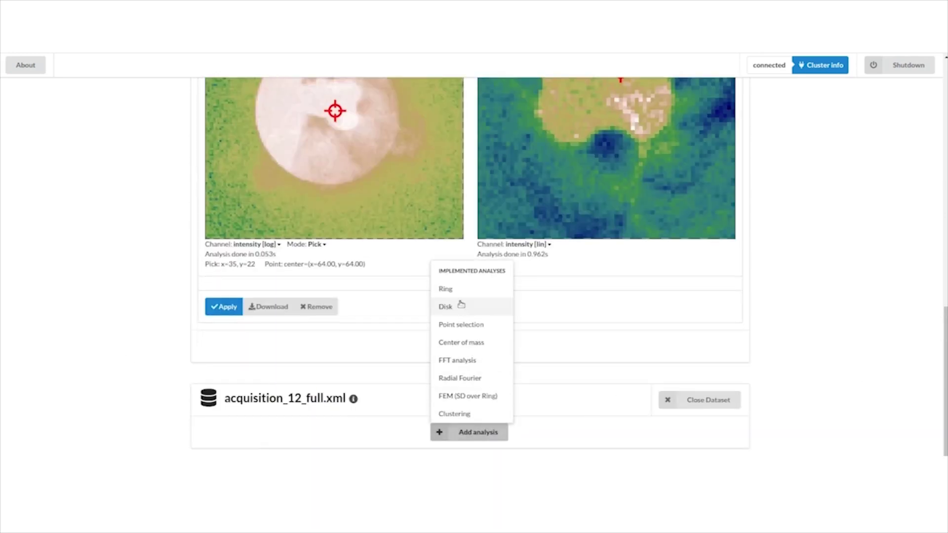
click(444, 289)
scroll(794, 305, down, 2)
scroll(794, 305, down, 5)
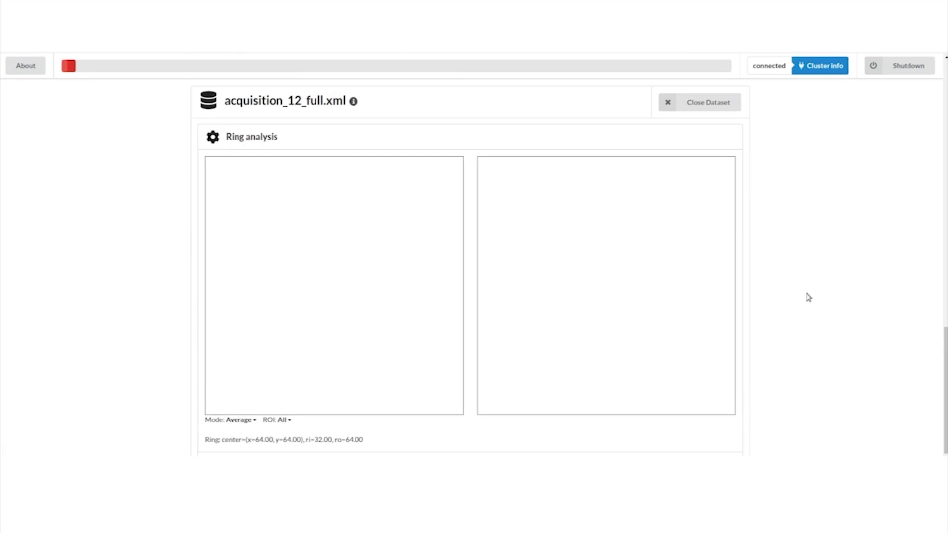
drag(271, 287, 257, 287)
scroll(551, 371, down, 2)
scroll(844, 309, up, 1)
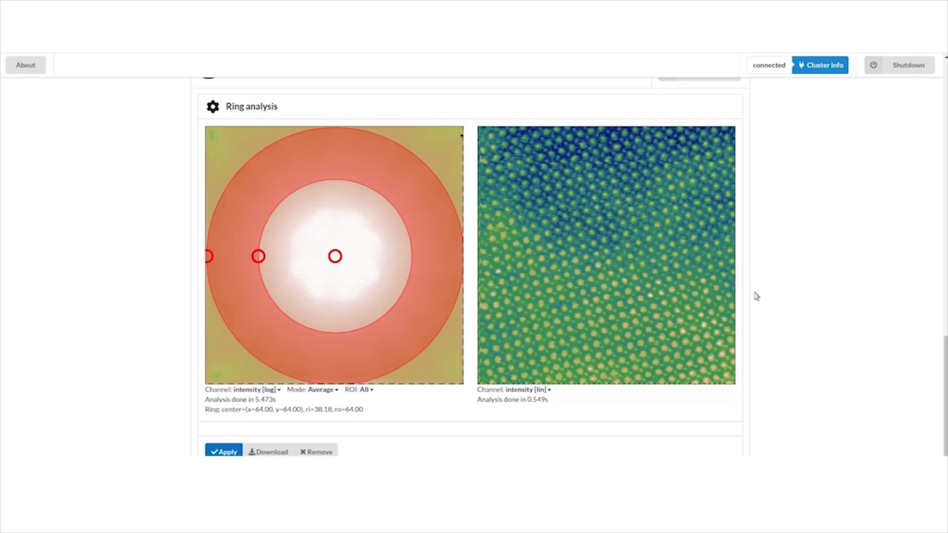
Shrink the Ring analysis mask to an inner radius of about 13 and an outer radius of about 22.
drag(258, 258, 300, 259)
drag(211, 259, 303, 260)
drag(291, 257, 289, 259)
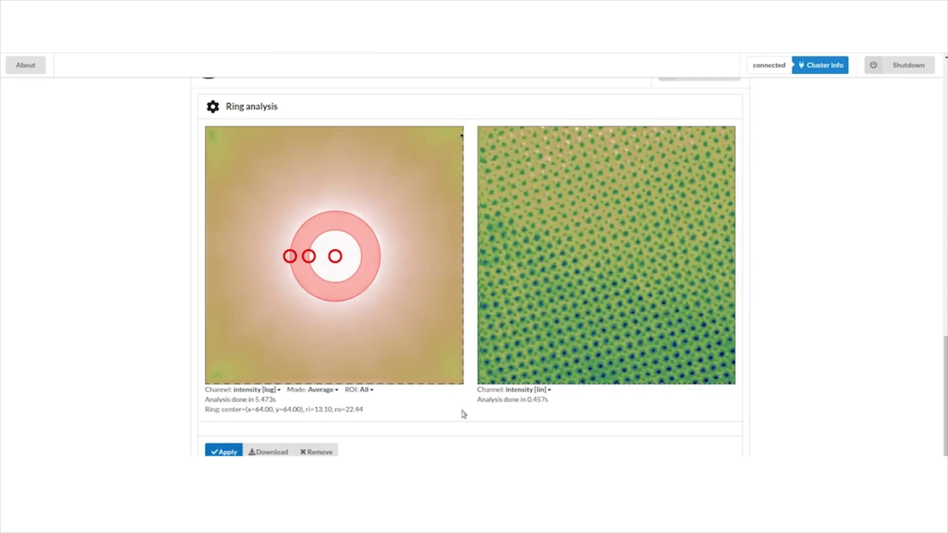
Add a Center of mass analysis to acquisition_12_full.xml and apply it with the disk cut-off at x=64, y=64 and radius 32.
scroll(464, 410, down, 2)
click(466, 434)
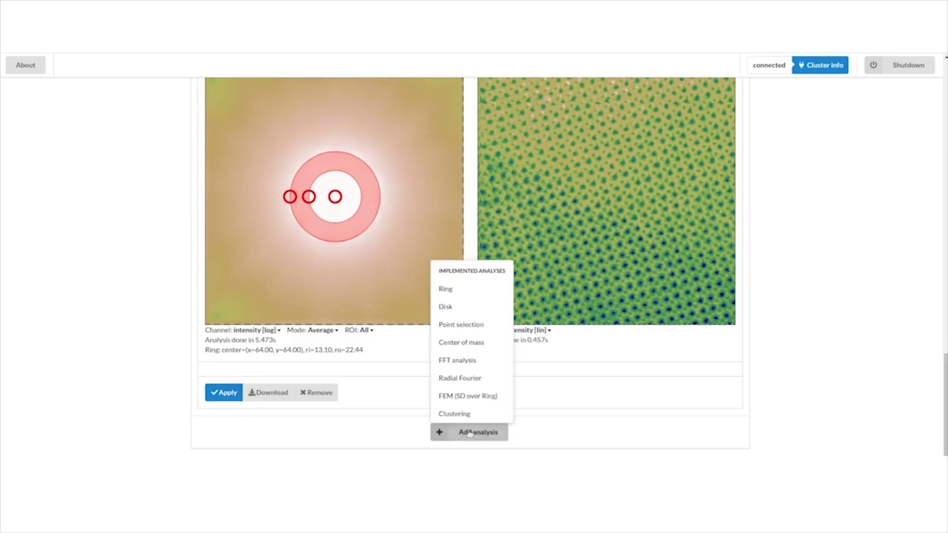
click(461, 342)
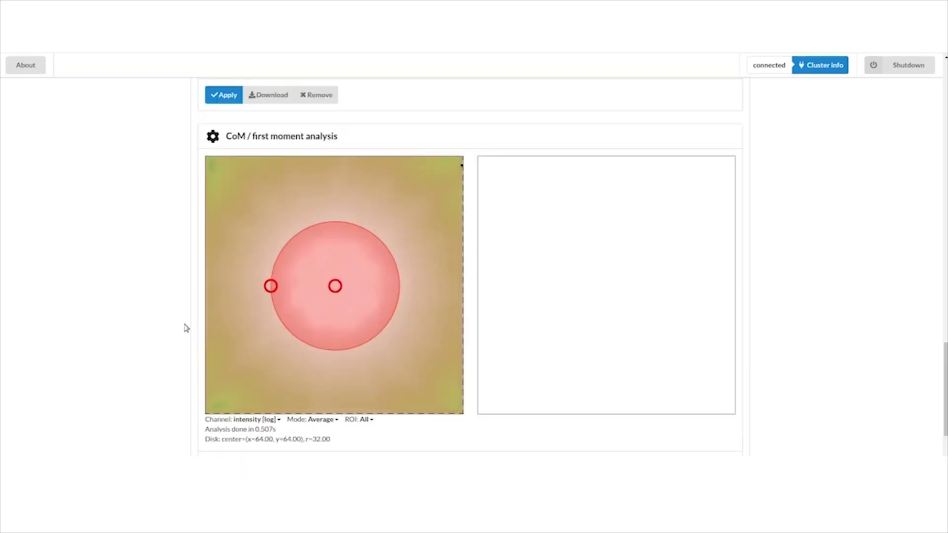
scroll(186, 326, down, 3)
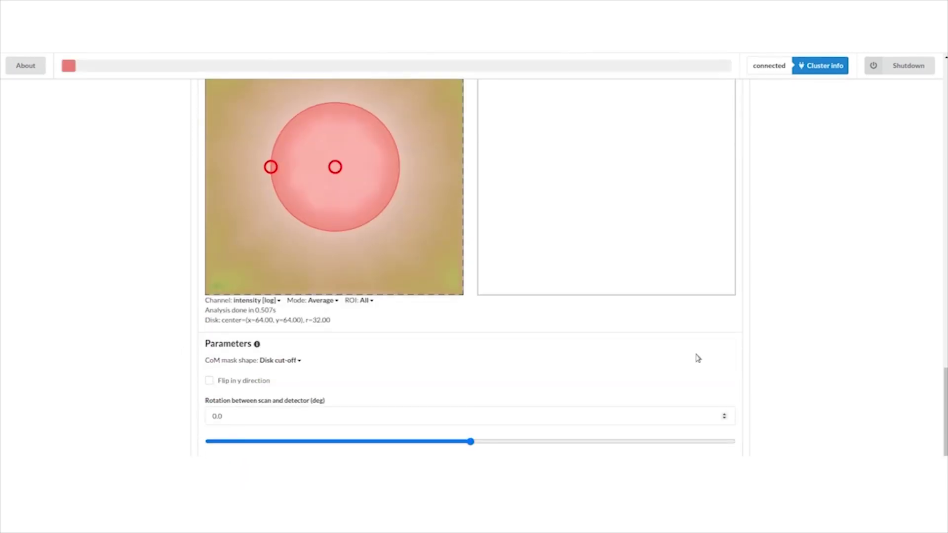
scroll(789, 388, down, 5)
scroll(789, 390, down, 1)
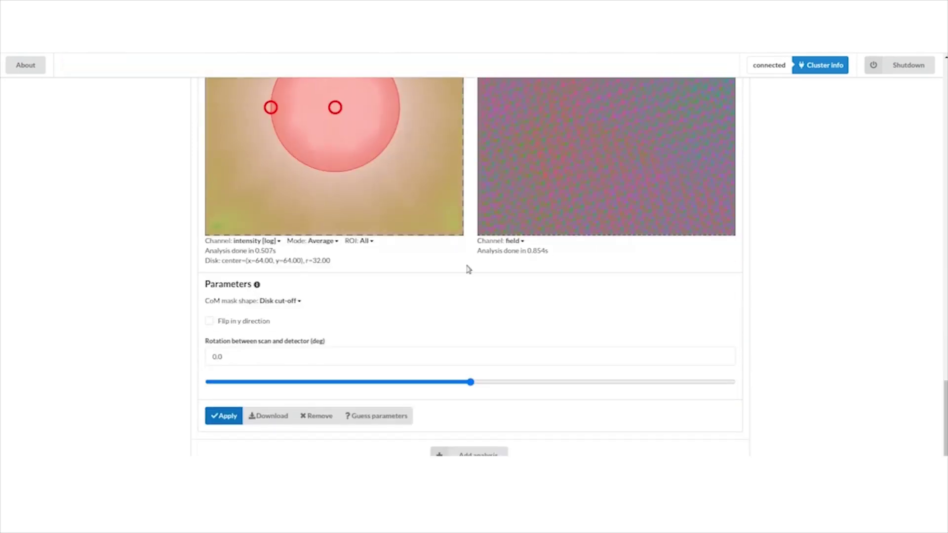
Display the magnitude, divergence and curl channels of the CoM result one after another.
click(514, 241)
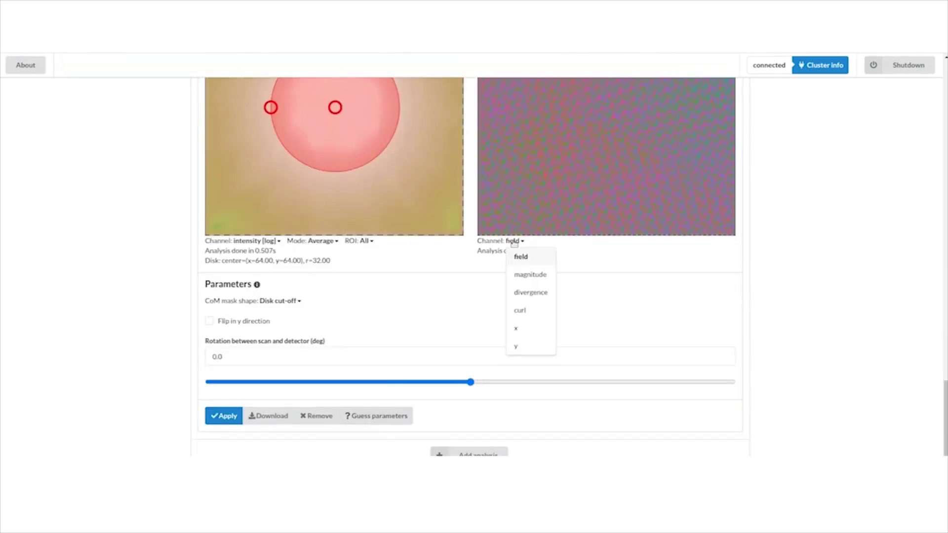
click(528, 271)
scroll(760, 283, up, 1)
scroll(632, 221, up, 1)
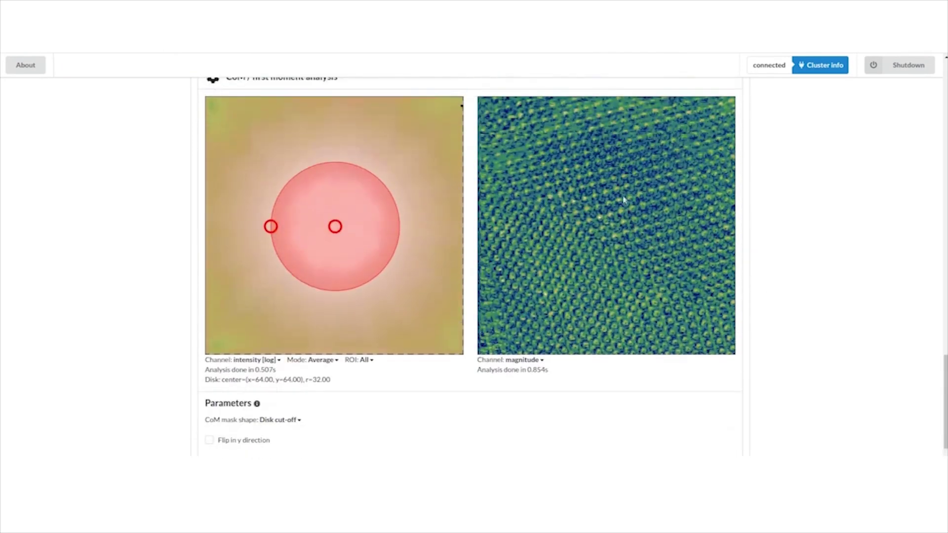
click(521, 361)
click(529, 411)
click(523, 360)
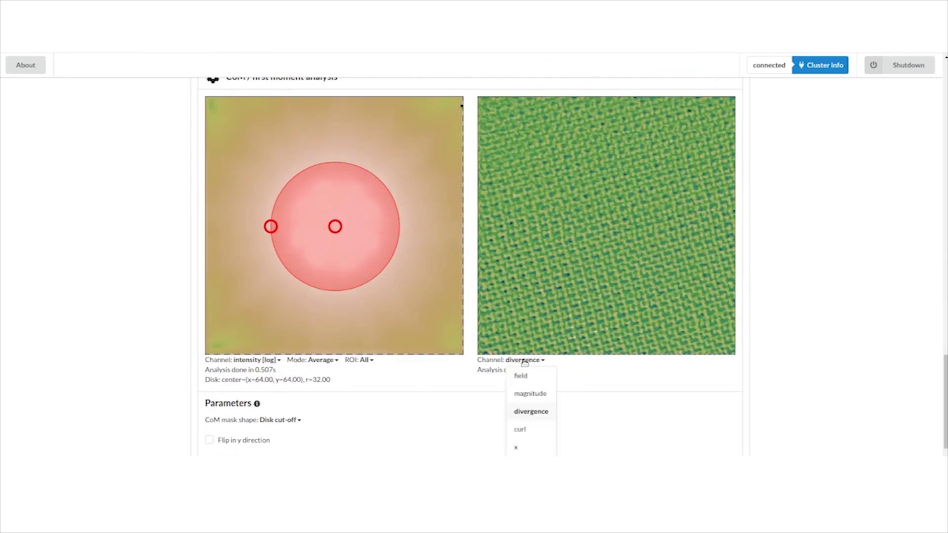
click(520, 429)
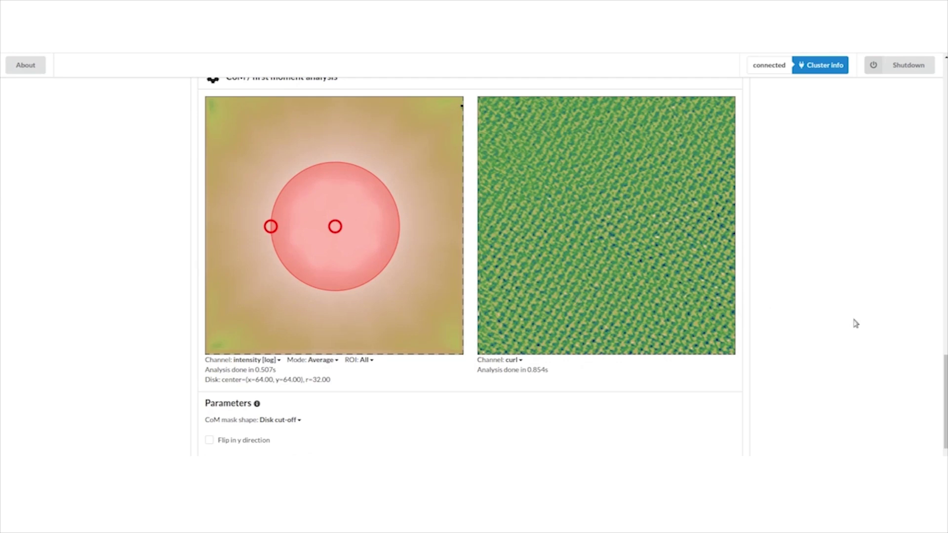
Have the CoM analysis guess its centre, y-flip and rotation parameters automatically and recompute the result.
scroll(840, 292, down, 3)
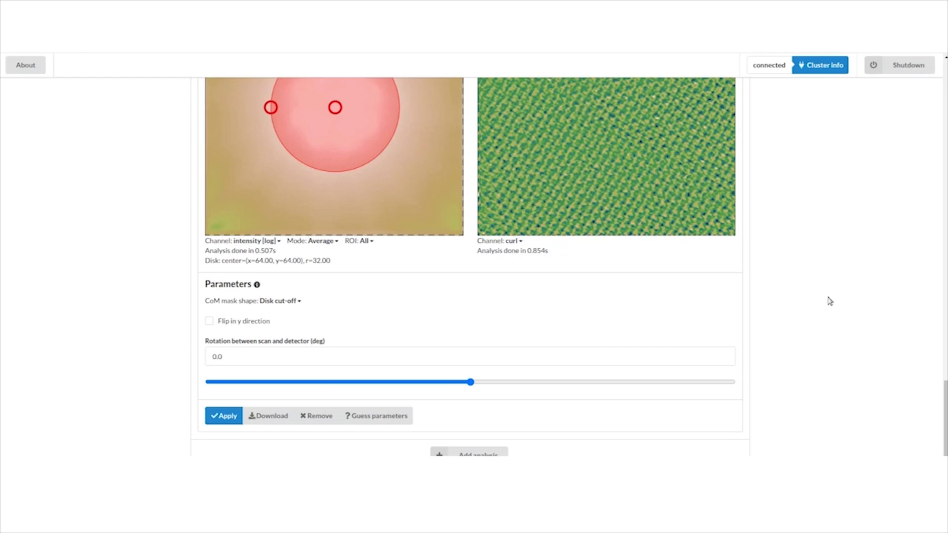
click(373, 421)
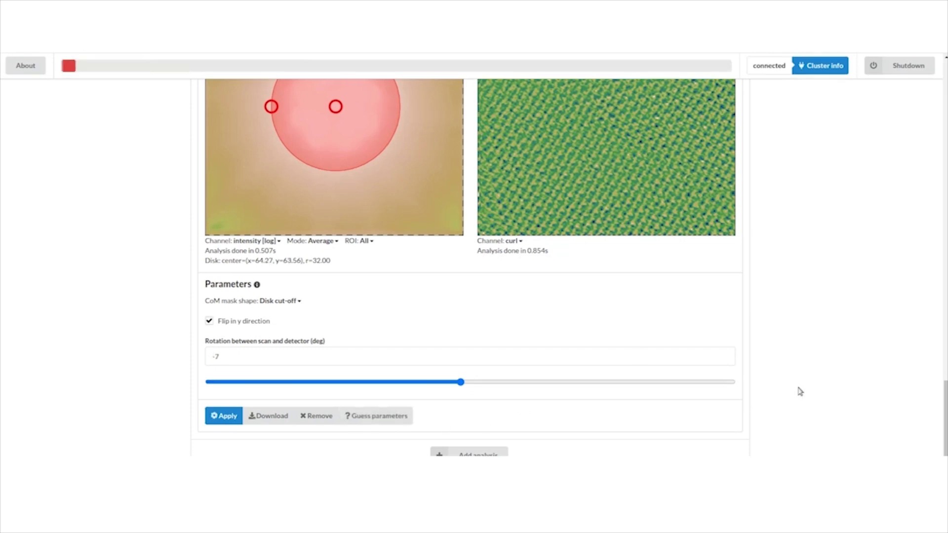
scroll(805, 391, up, 3)
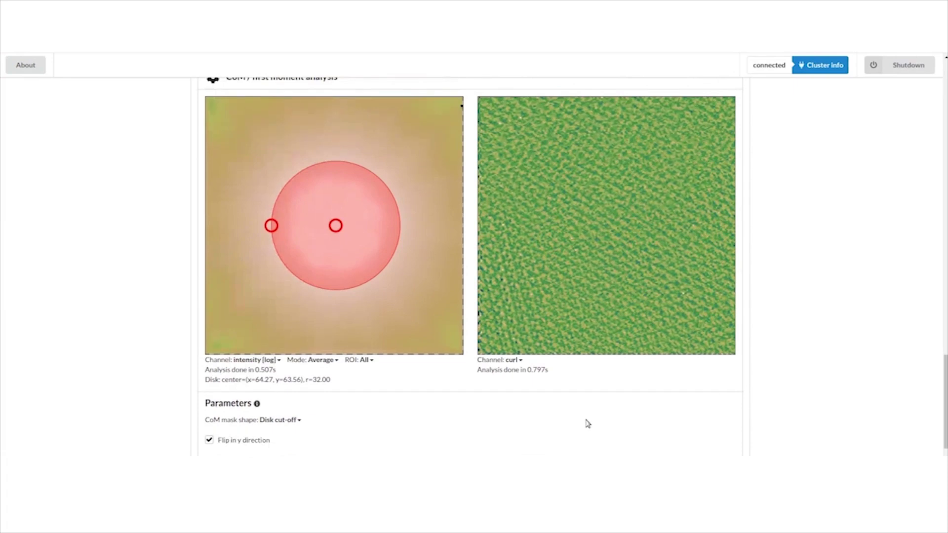
Compare the recomputed CoM result in the divergence channel and the field channel, leaving field selected.
click(514, 361)
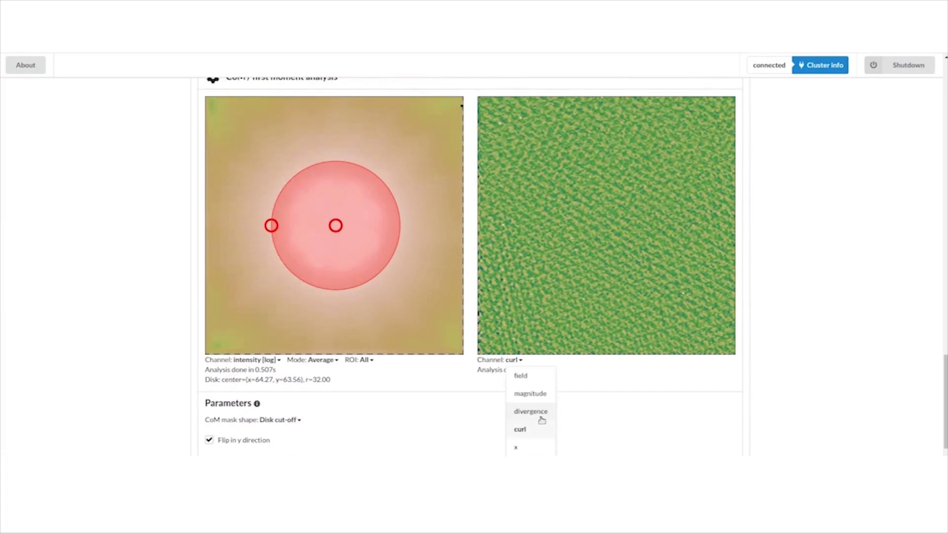
click(542, 414)
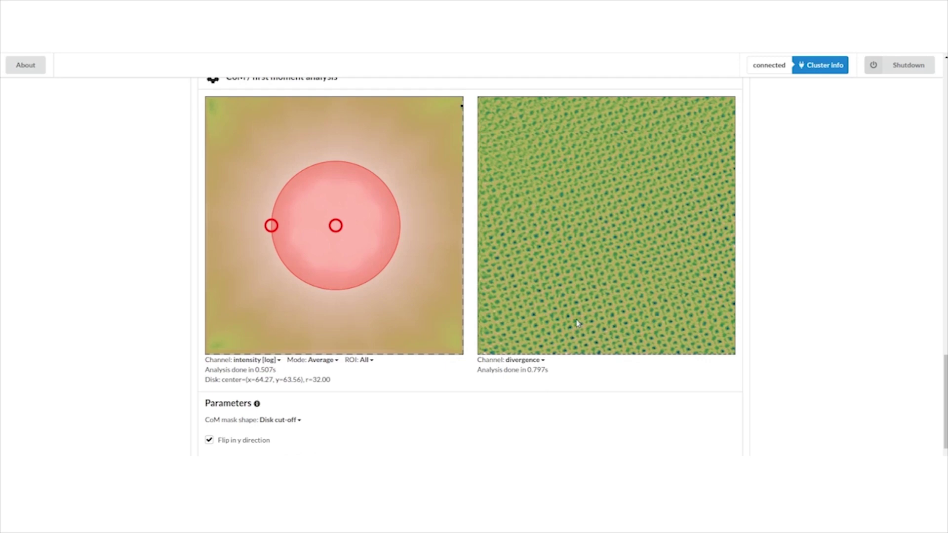
click(530, 361)
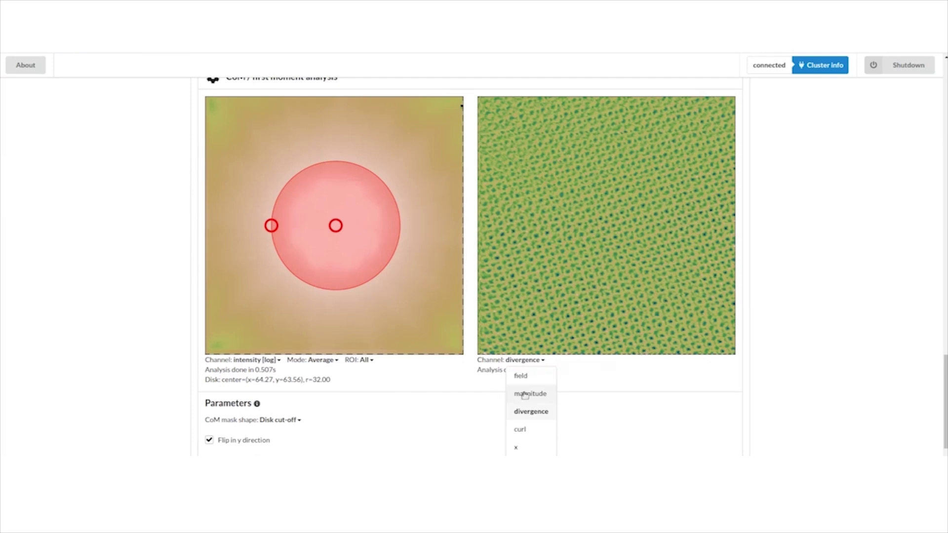
click(524, 377)
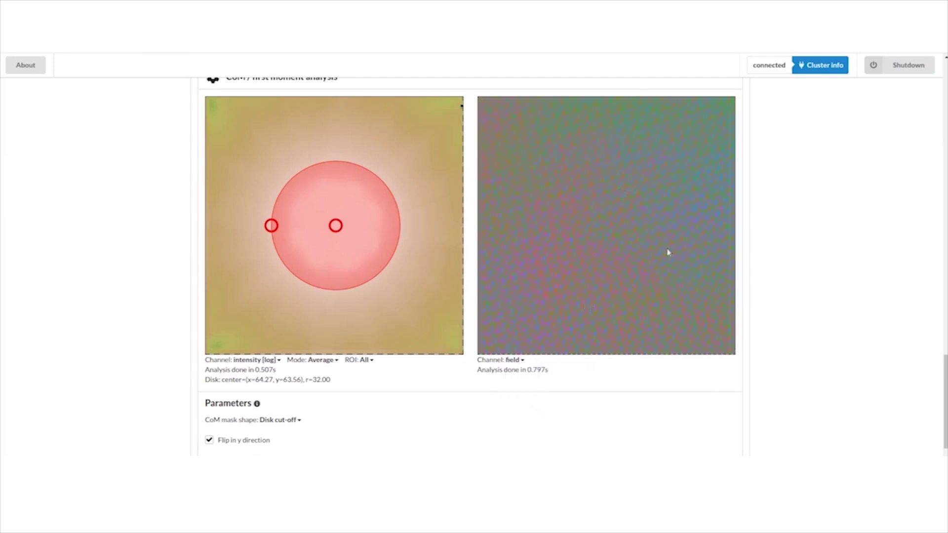
Review the analyses and parameters of both loaded datasets, from the CoM analysis back to the over_focus.xml Disk analysis.
scroll(796, 332, up, 10)
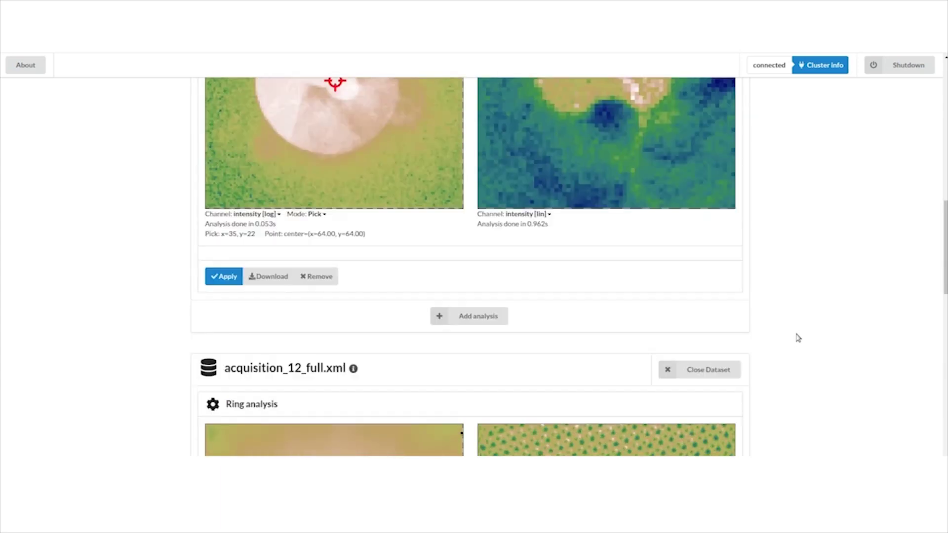
scroll(798, 335, up, 7)
scroll(798, 336, down, 14)
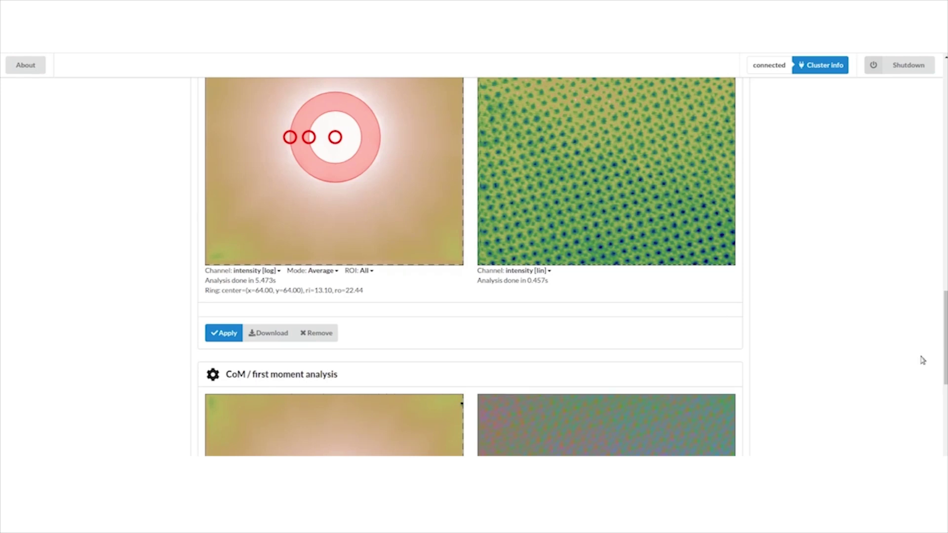
scroll(906, 359, down, 5)
scroll(893, 361, down, 4)
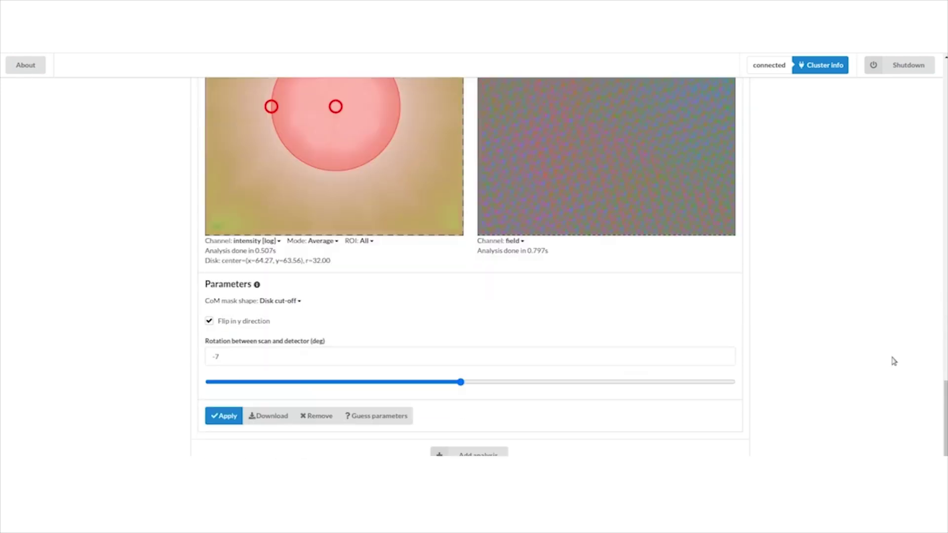
scroll(892, 370, up, 10)
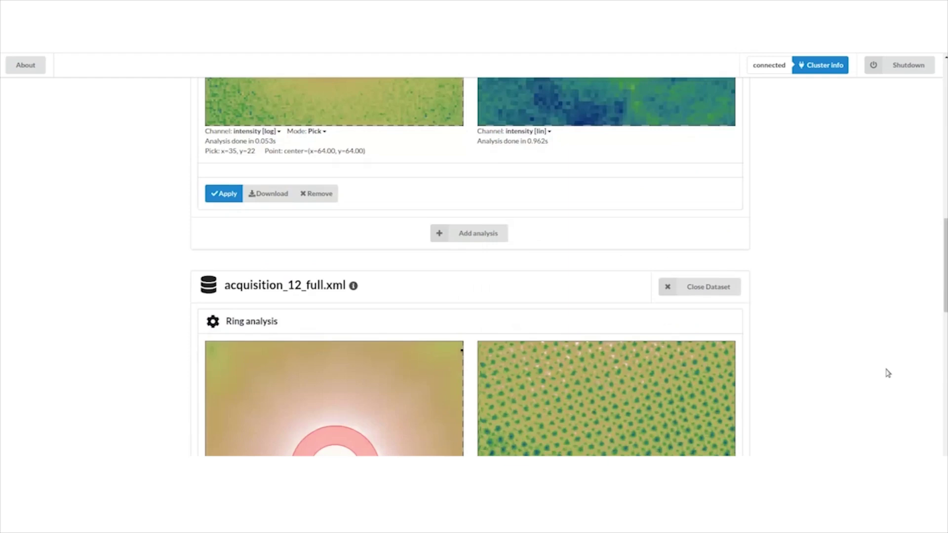
scroll(888, 373, up, 5)
scroll(888, 372, up, 6)
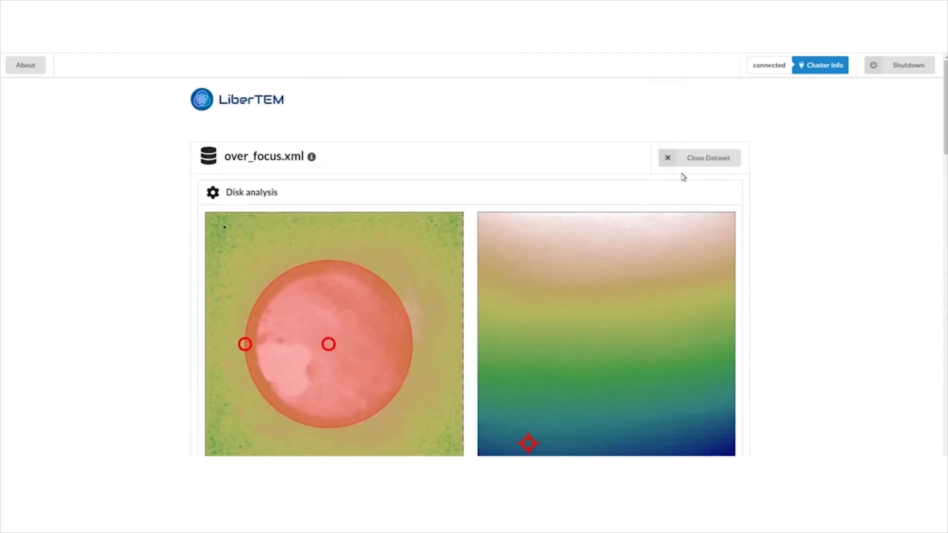
Open the list of implemented analyses for the acquisition_12_full.xml dataset.
scroll(884, 213, down, 15)
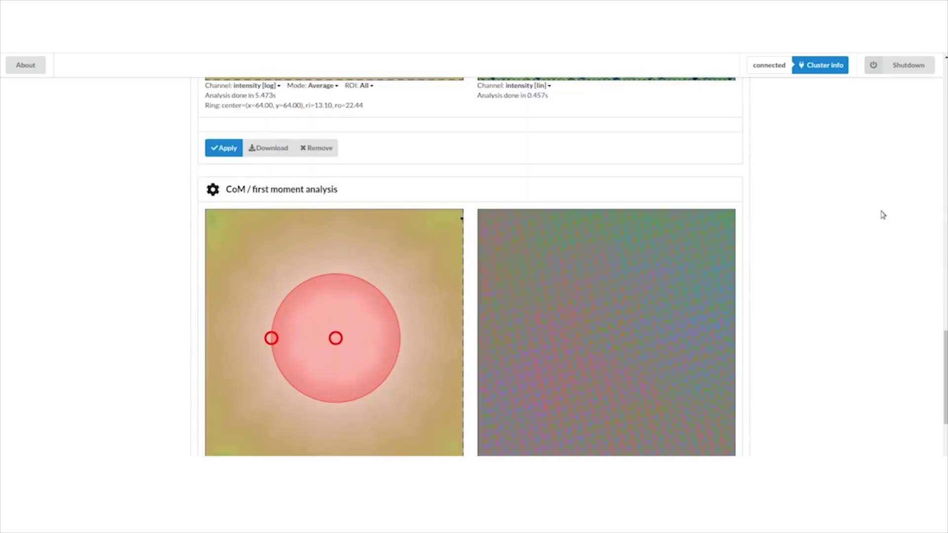
scroll(883, 215, down, 5)
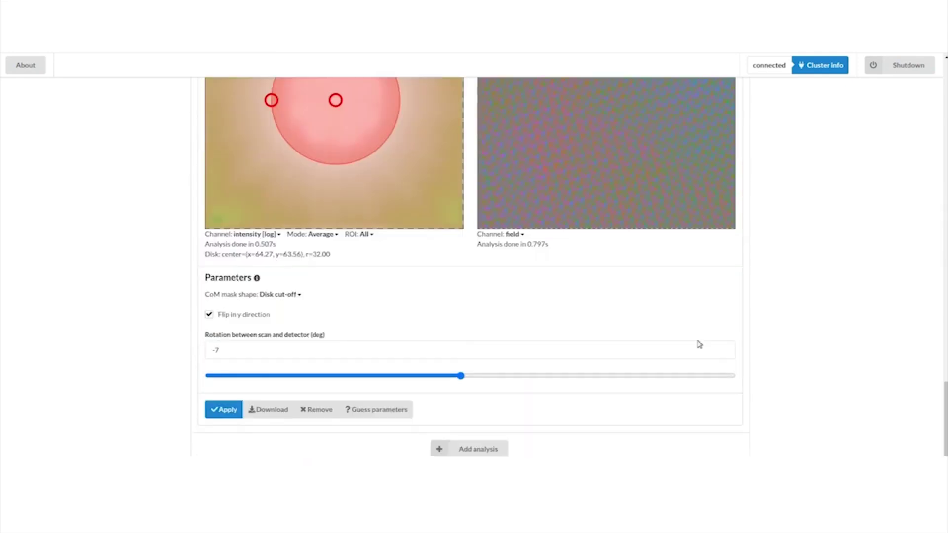
scroll(445, 410, down, 1)
click(471, 433)
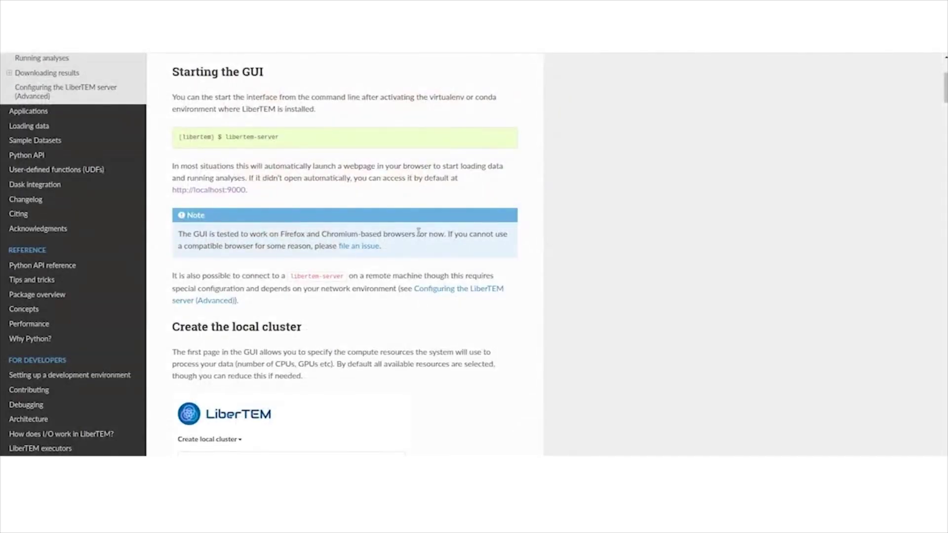
Look through the LiberTEM GUI usage documentation from Starting the GUI down to the end of the page.
scroll(418, 232, down, 5)
scroll(419, 232, down, 10)
drag(945, 200, 945, 453)
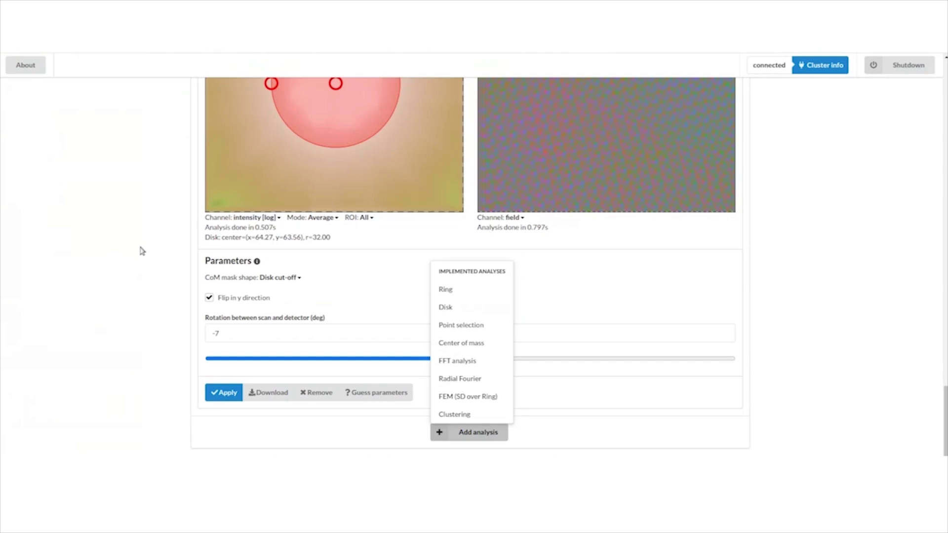
Close the analysis list and review the CoM analysis's export options: result download, notebook download and the notebook code for copying.
click(142, 251)
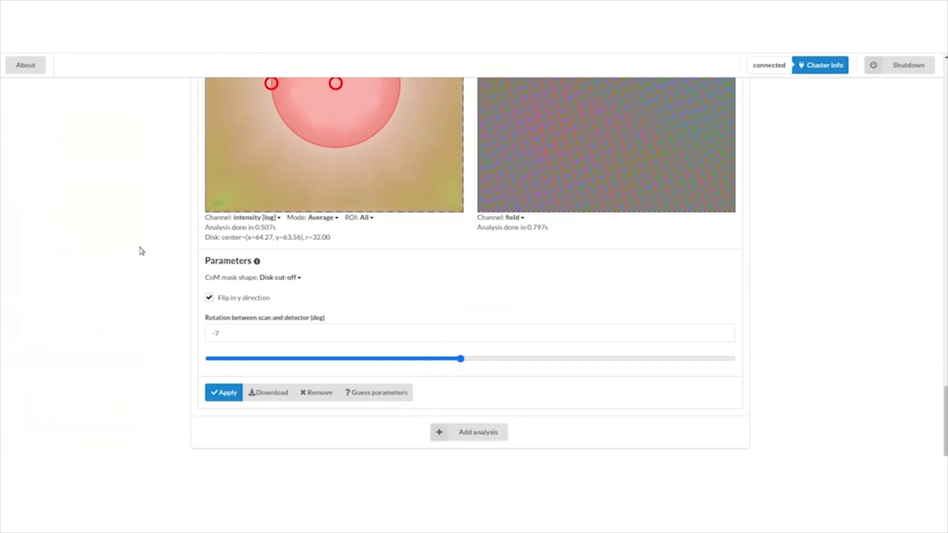
click(265, 393)
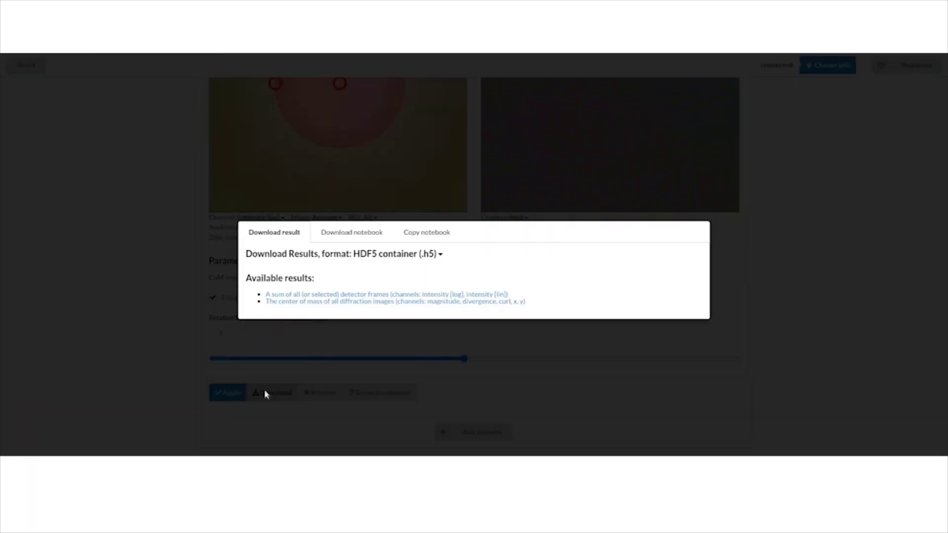
click(354, 231)
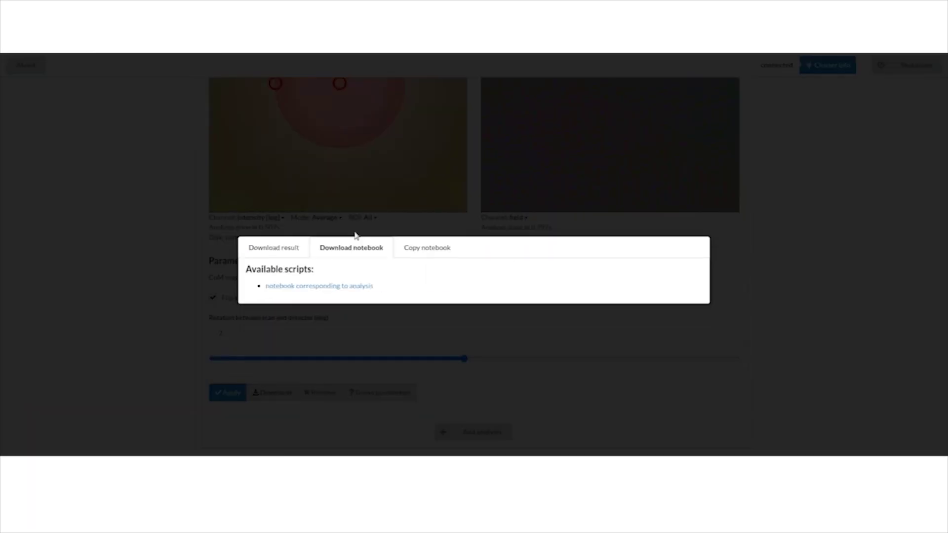
click(419, 250)
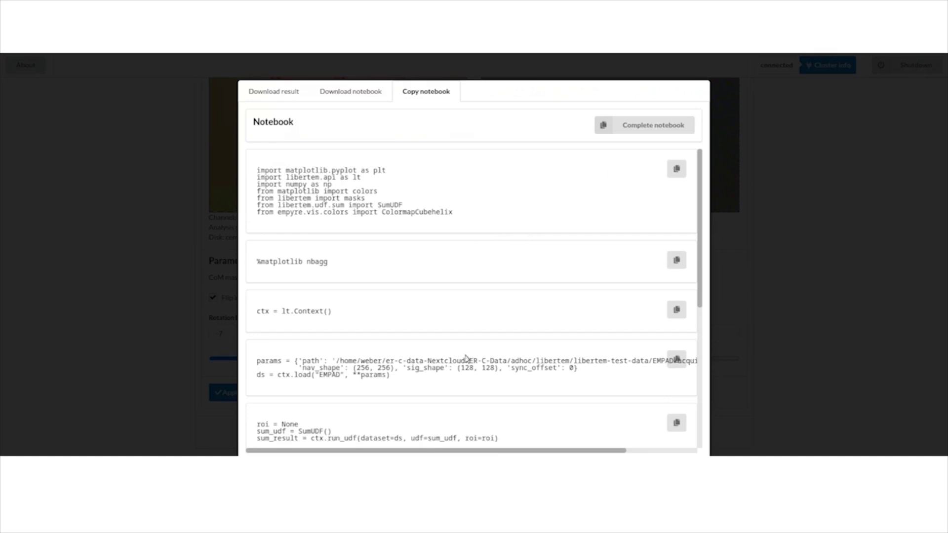
scroll(459, 279, down, 5)
scroll(459, 279, down, 2)
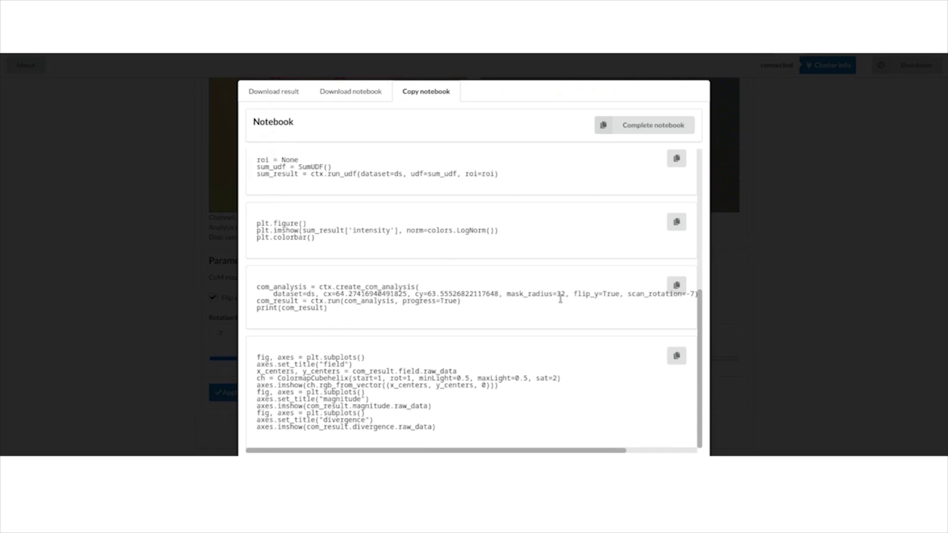
scroll(439, 318, up, 5)
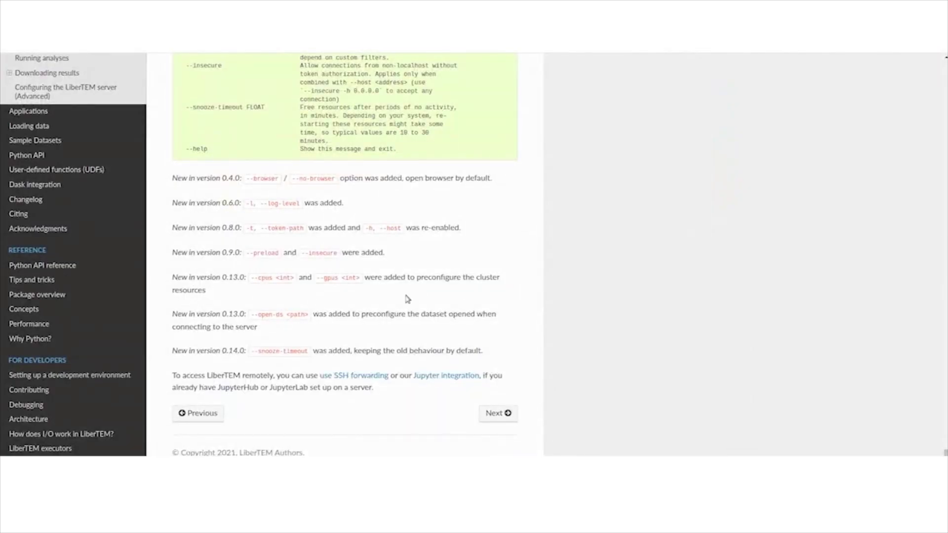
Read the Keyboard controls and Application-specific documentation sections of the GUI usage page and view the manual's table of contents.
scroll(472, 310, up, 15)
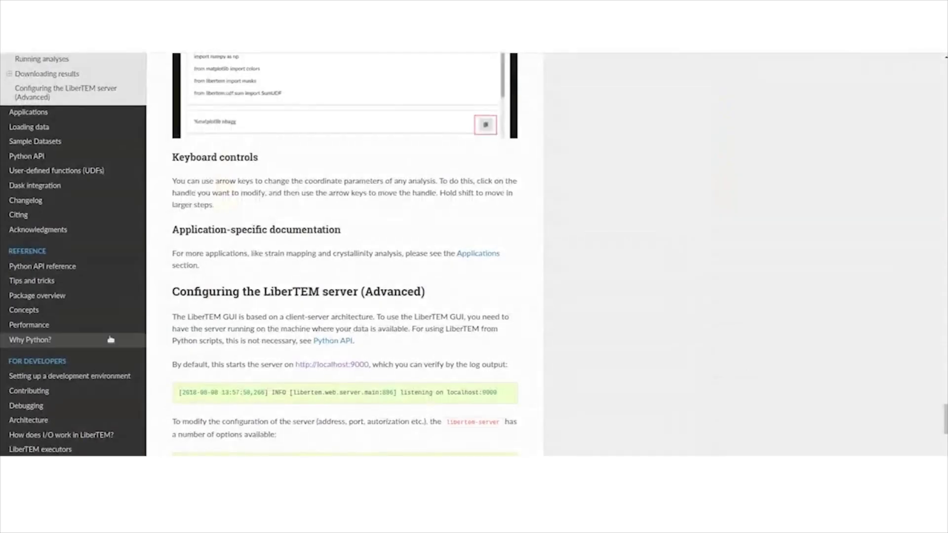
scroll(136, 332, up, 5)
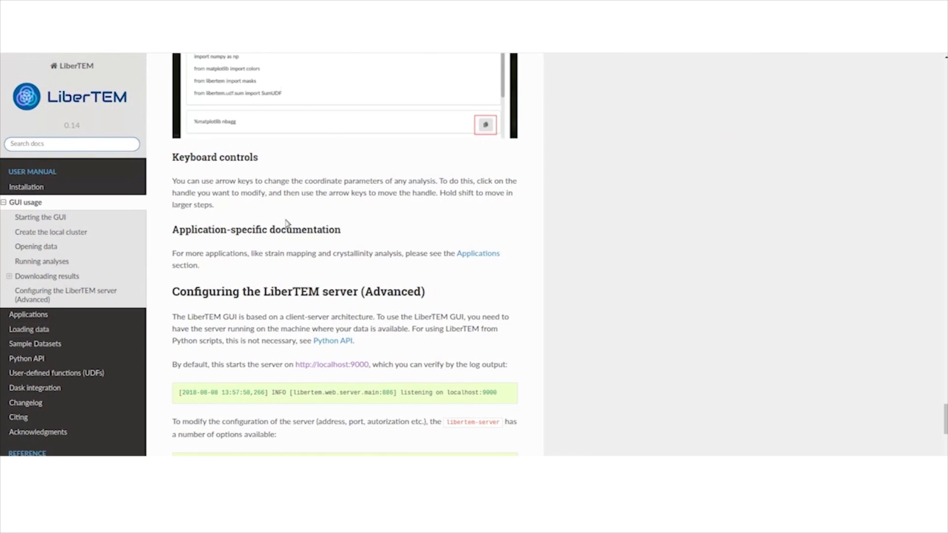
mouse_move(369, 455)
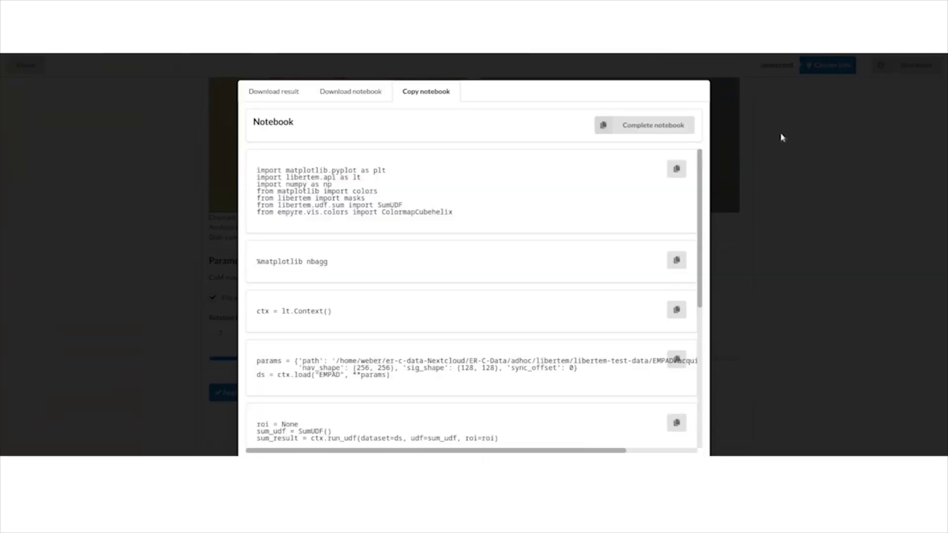
Close the CoM notebook export in LiberTEM and return to the over_focus.xml Disk analysis.
click(817, 118)
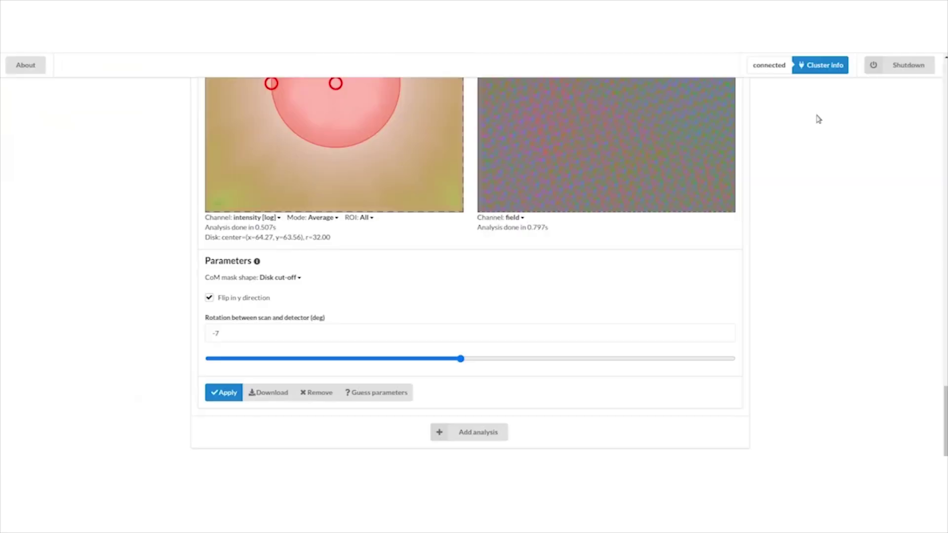
scroll(829, 346, up, 3)
scroll(817, 371, up, 20)
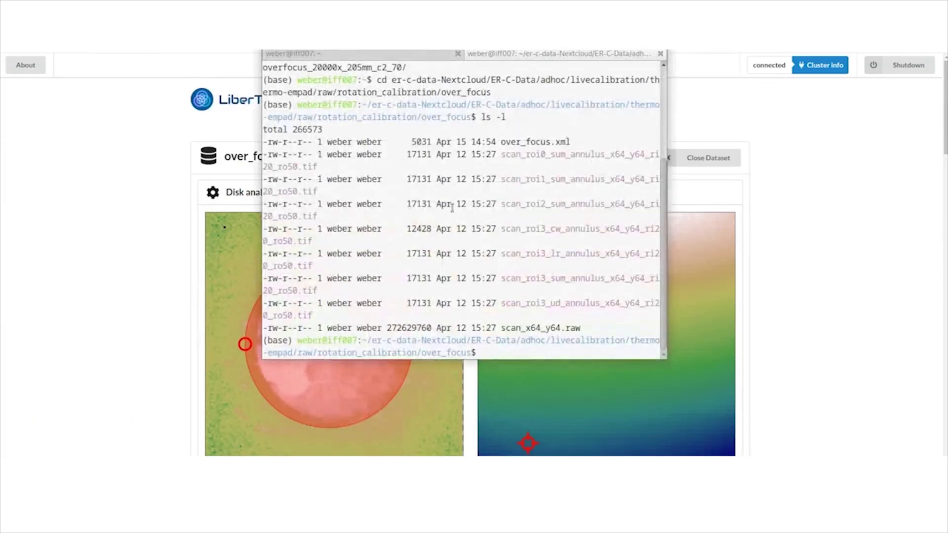
In the terminal's second session, activate the libertemdemo conda environment, change to the home directory and begin a pip install command.
click(334, 54)
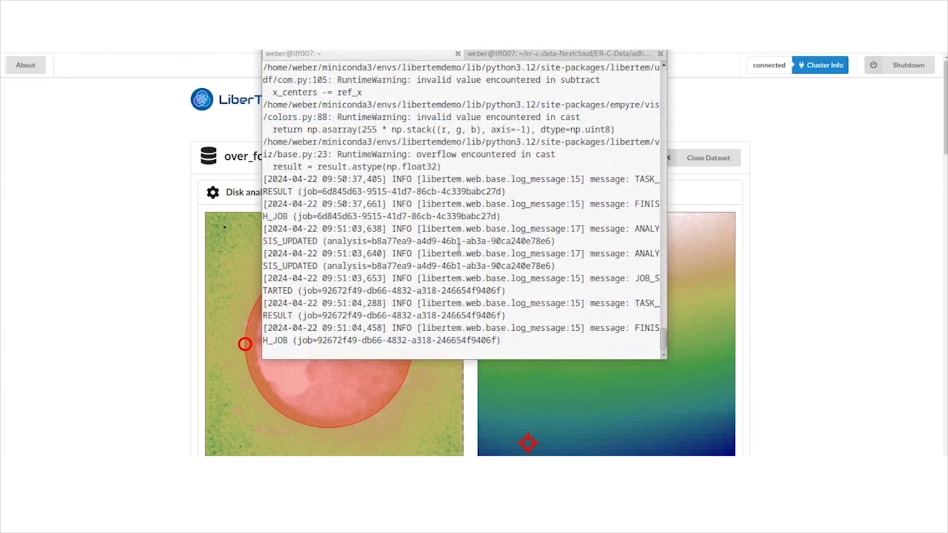
click(511, 55)
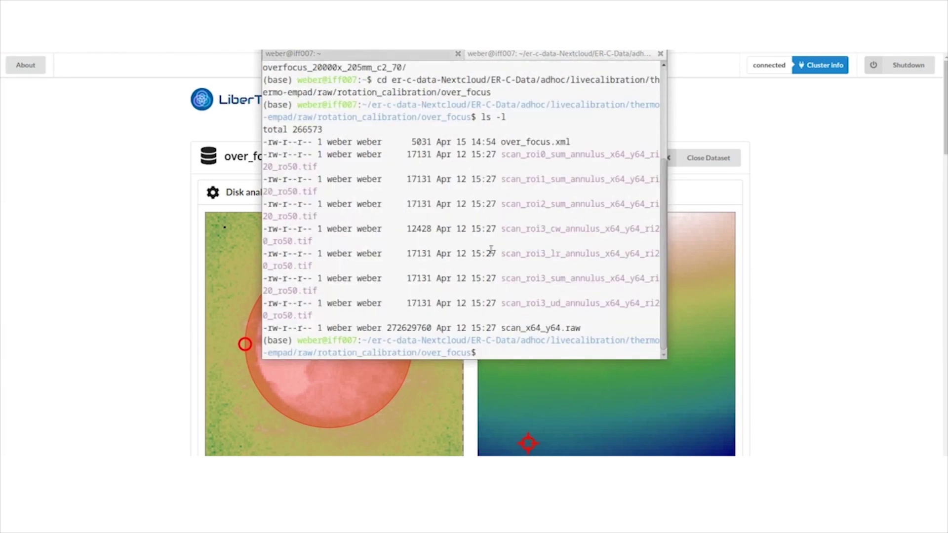
text(conda activate l)
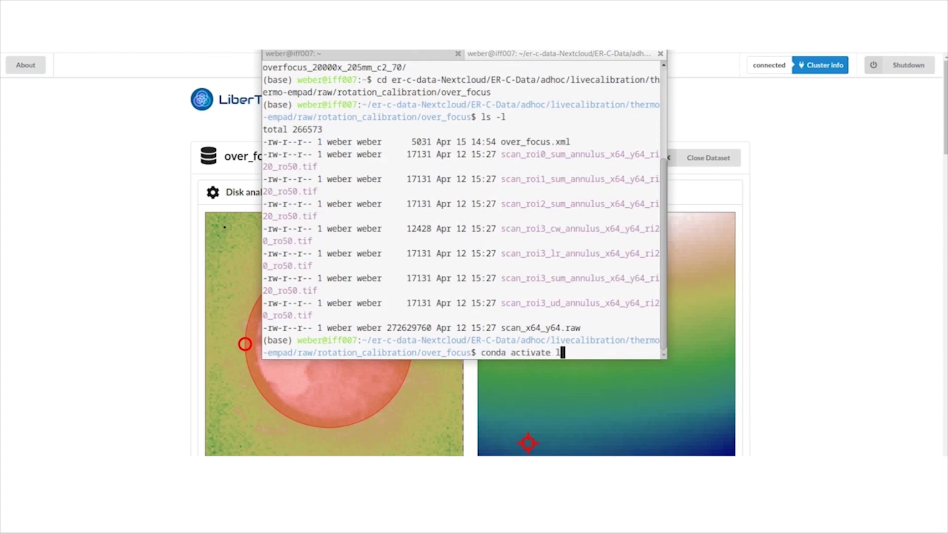
text(ibertemdemo)
key(Return)
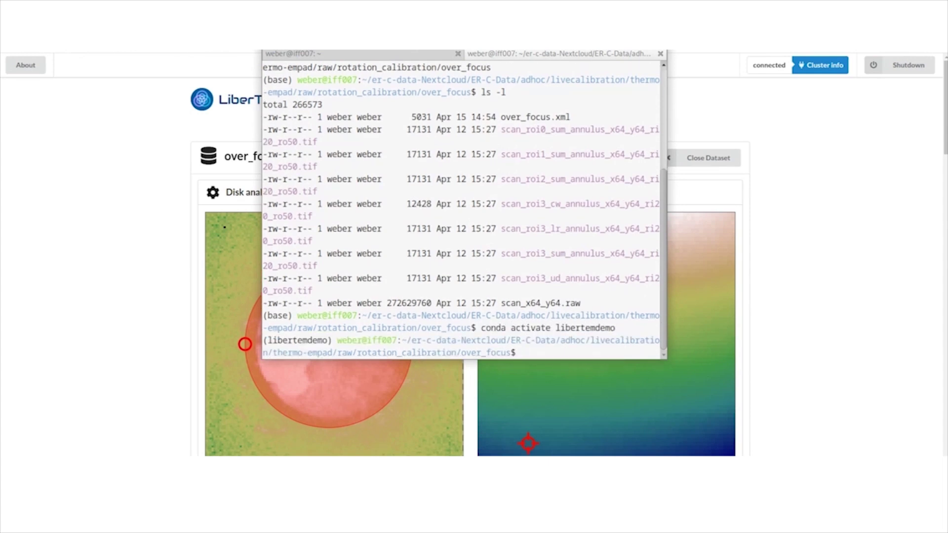
text(cd)
key(Return)
text(pip install)
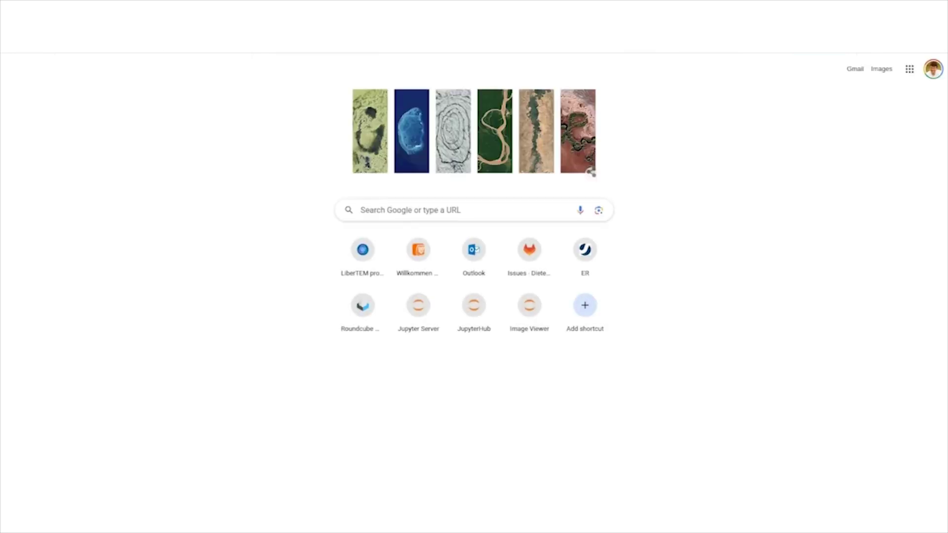
Open the LiberTEM Microscope-Calibration repository on GitHub in the browser and view its README.
text(go)
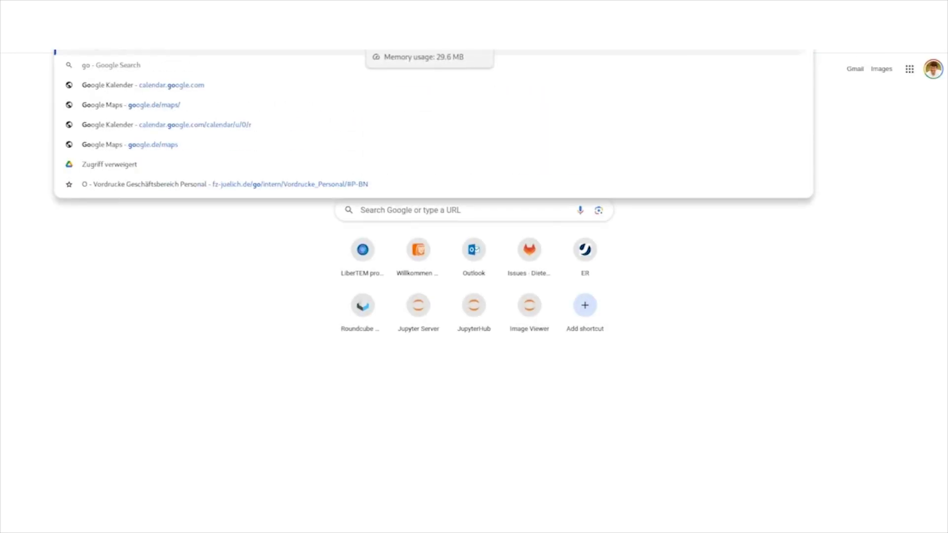
text(i)
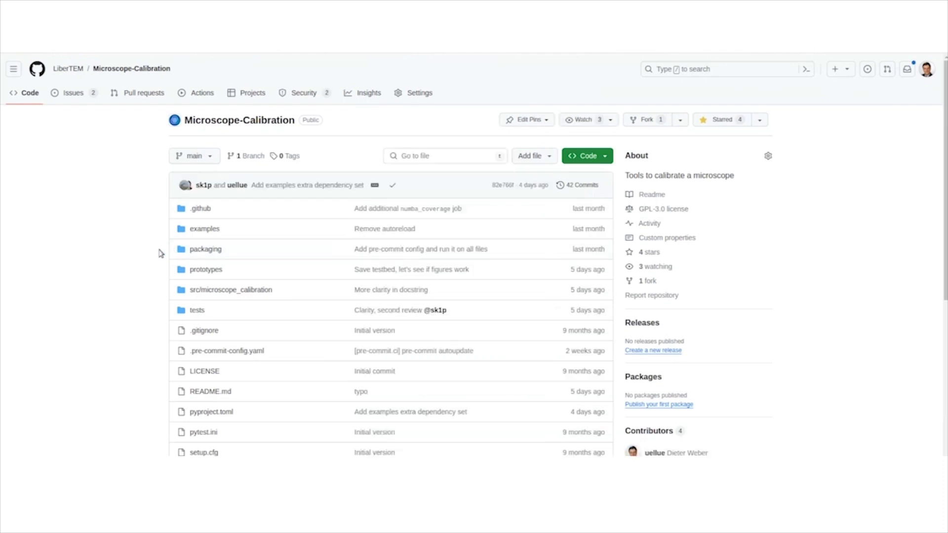
scroll(160, 255, down, 6)
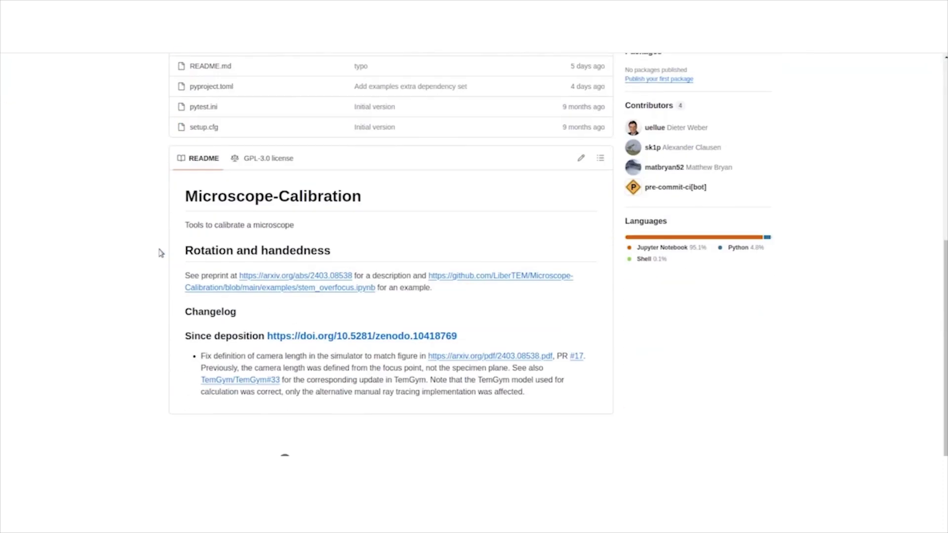
scroll(160, 254, up, 2)
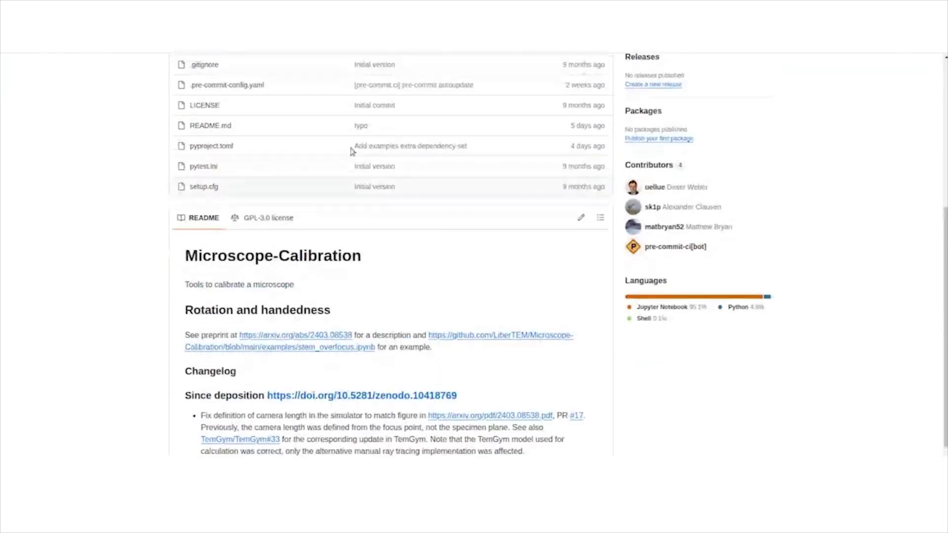
Open the arXiv preprint 2403.08538 linked in the README and view the overfocused STEM model figure on page 2.
click(315, 336)
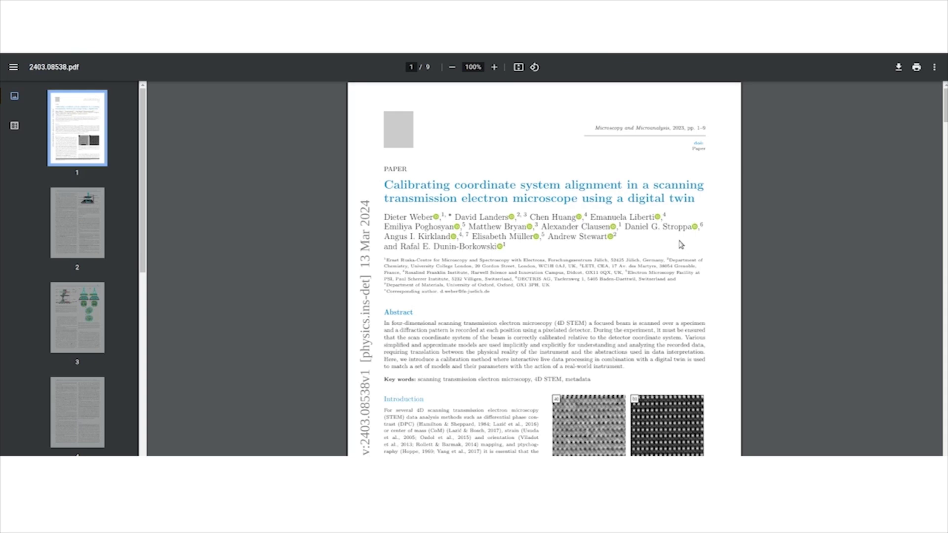
scroll(683, 248, down, 8)
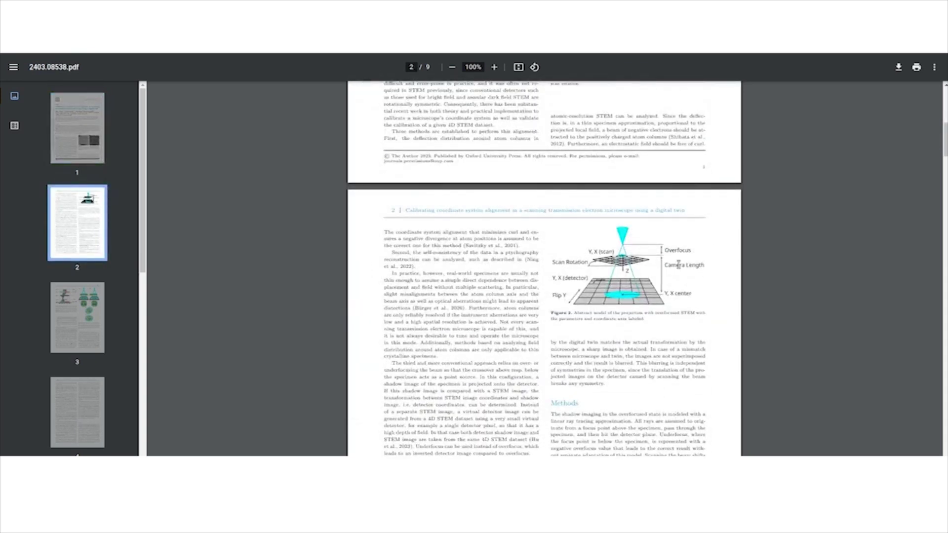
scroll(679, 288, down, 2)
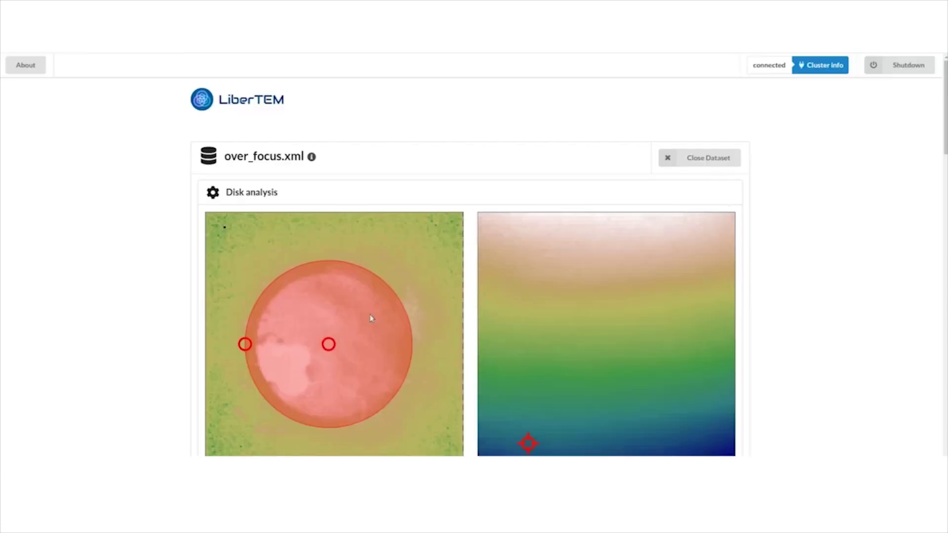
Shift the picked scan position rightward in the over_focus.xml Point analysis in LiberTEM to see how the shadow image moves.
scroll(371, 319, down, 10)
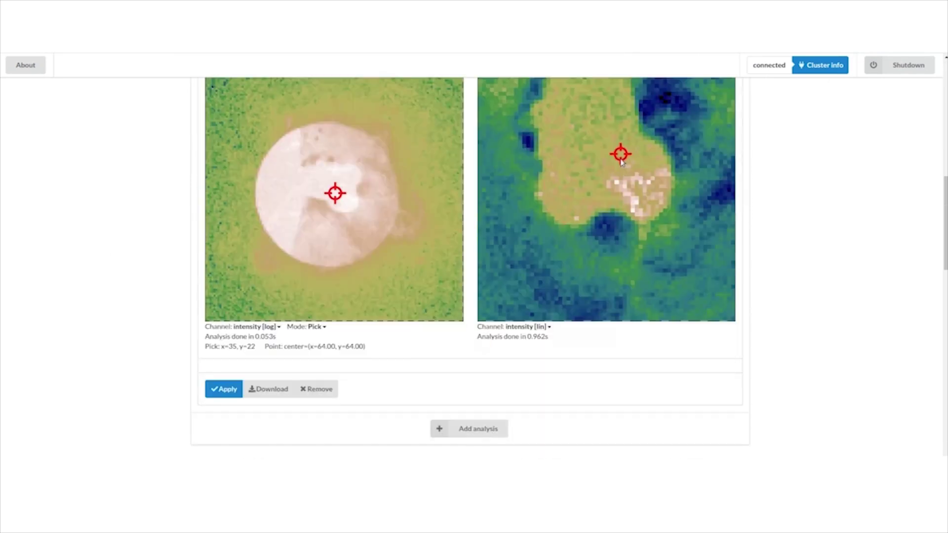
drag(621, 153, 665, 154)
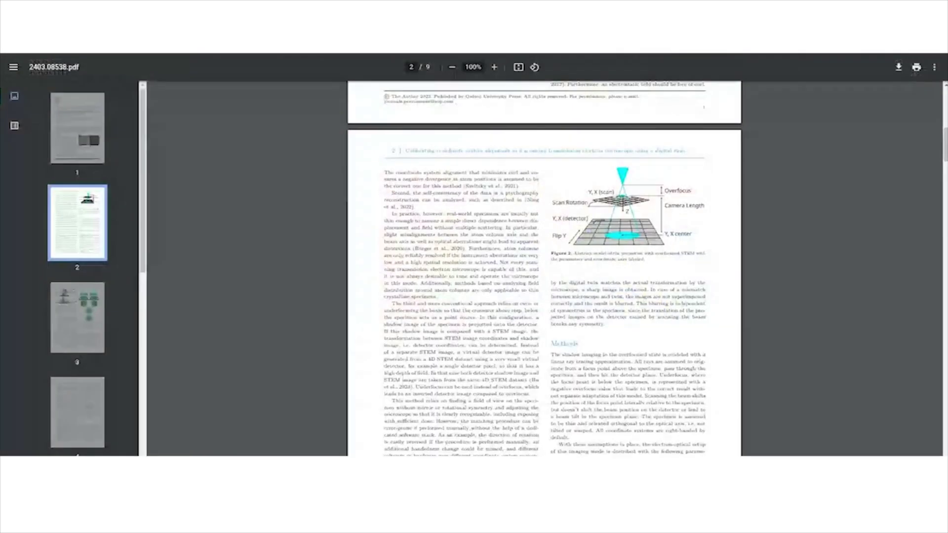
Examine the ray path and shadow image superposition figures on page 3 of the preprint.
scroll(642, 280, down, 15)
scroll(642, 280, up, 3)
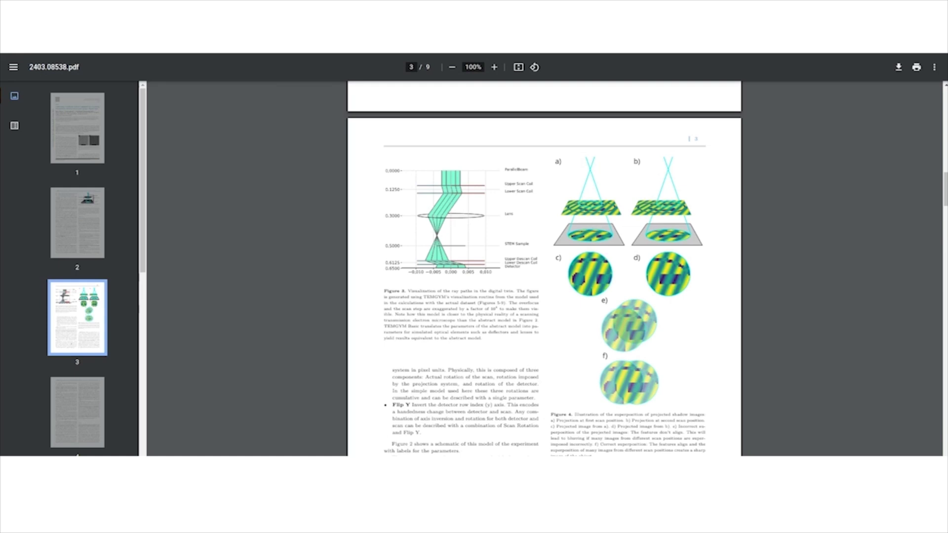
key(ctrl+Tab)
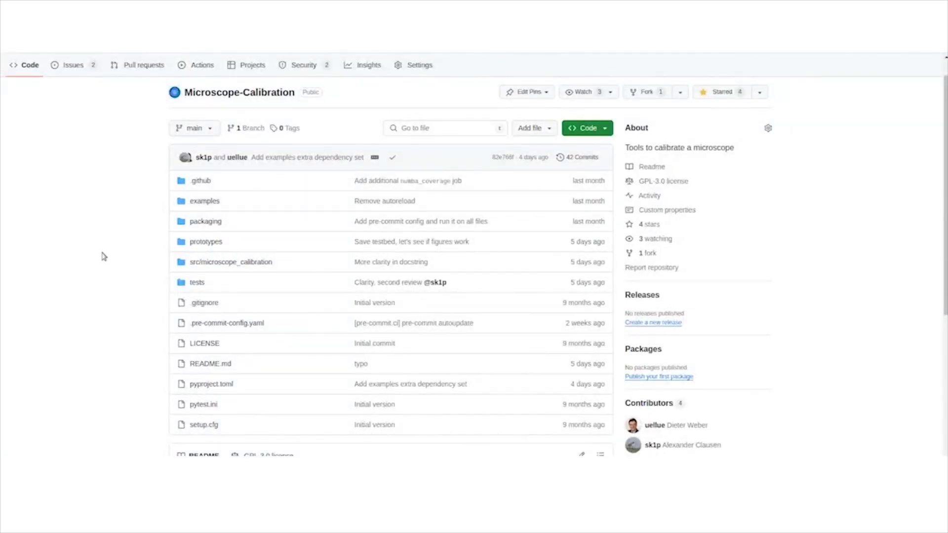
scroll(89, 318, down, 4)
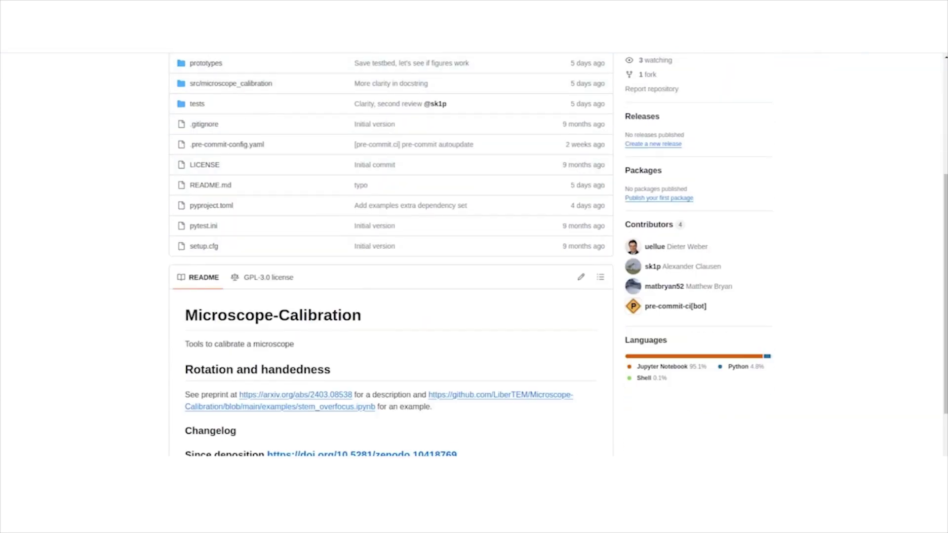
key(alt+Tab)
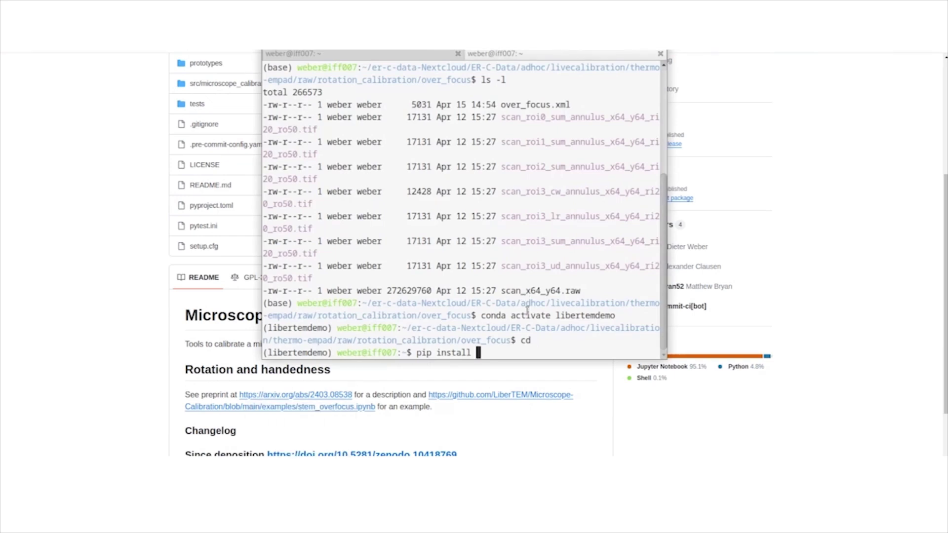
key(Home)
text(uv)
key(End)
text(g)
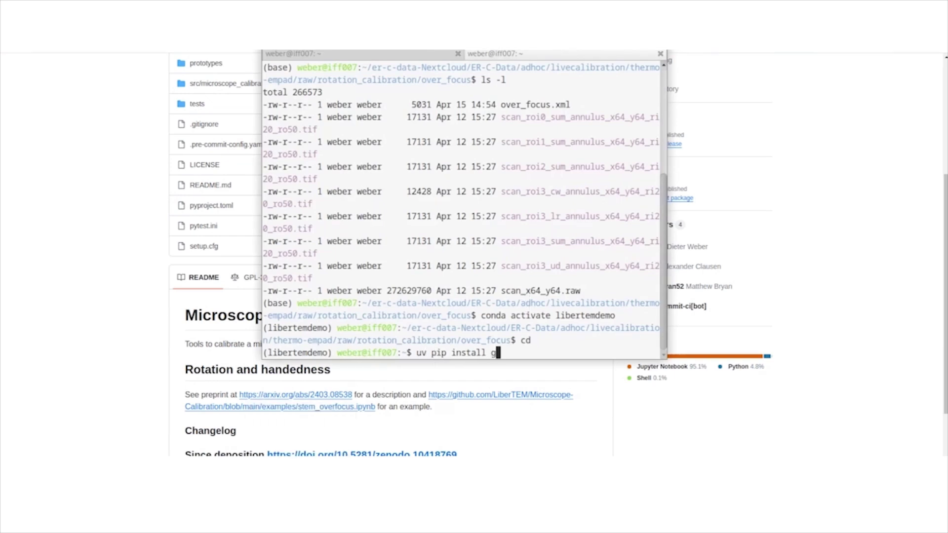
text(it+)
right_click(542, 271)
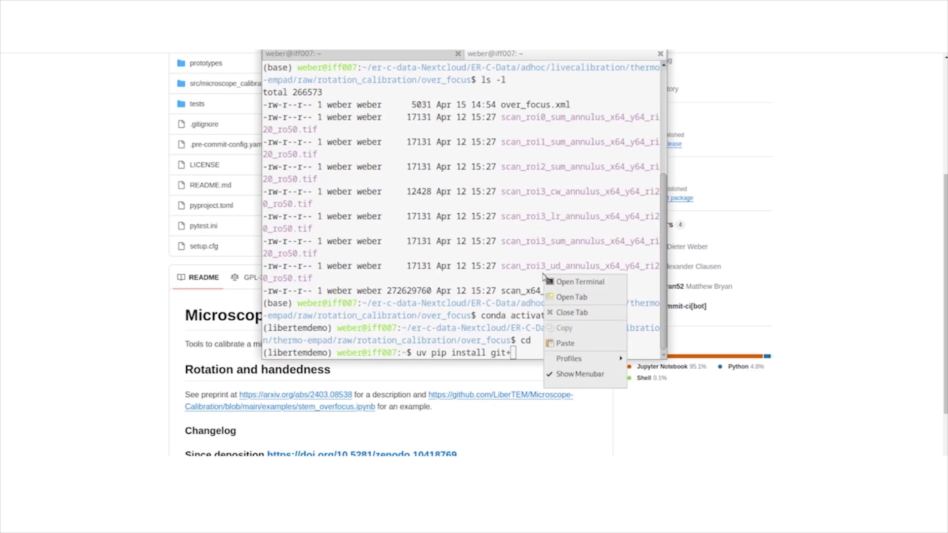
click(581, 345)
key(End)
text(.git)
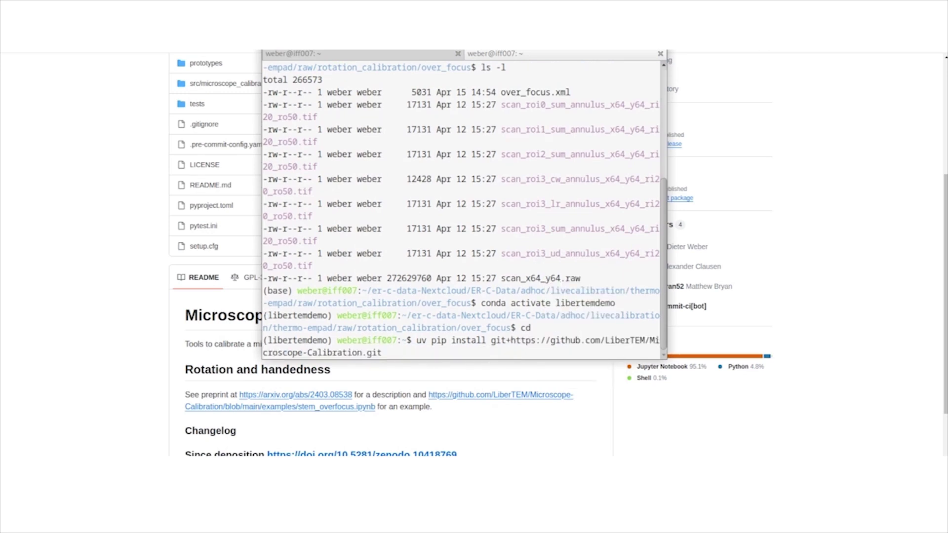
key(Return)
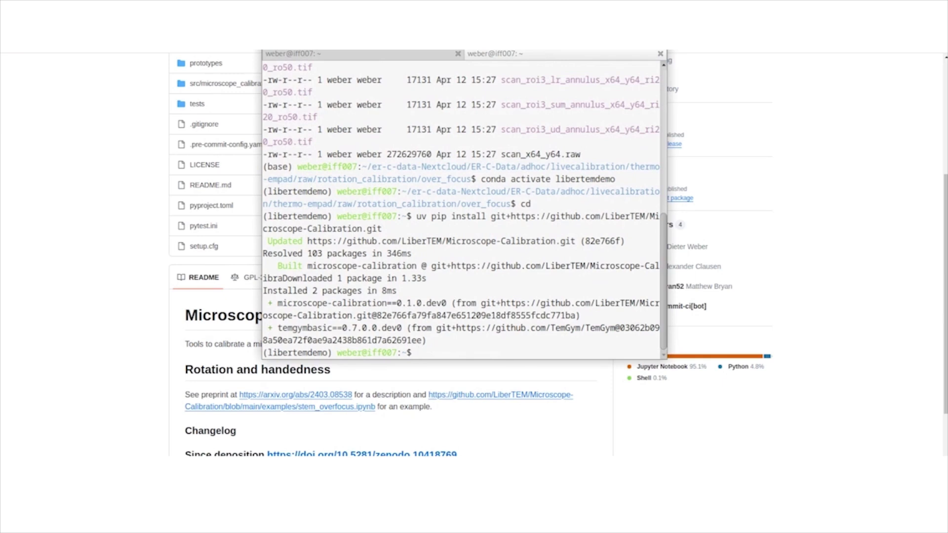
Install jupyterlab, jupyter, notebook and ipympl in the libertemdemo environment with uv pip install.
text(uv pip install u)
key(BackSpace)
text(jupyterlab jupyter notebook ipympl)
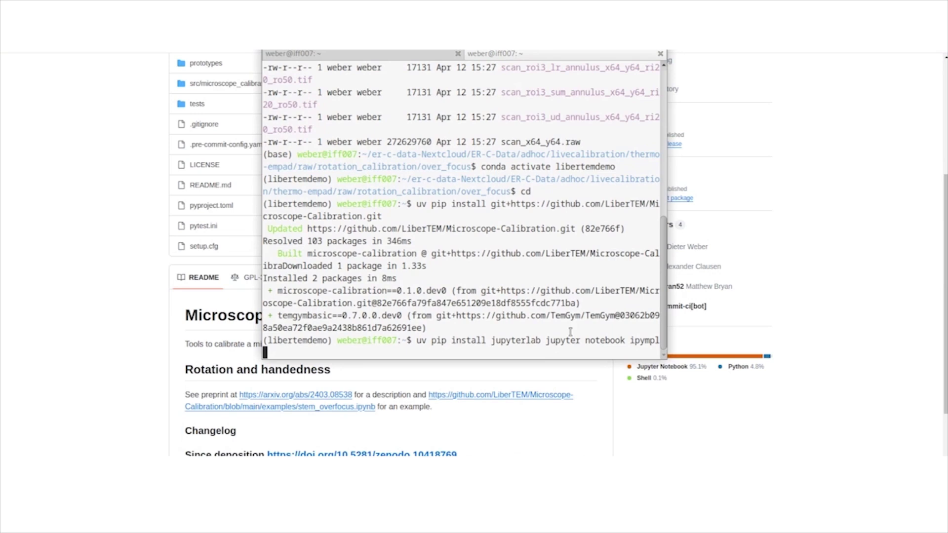
key(Return)
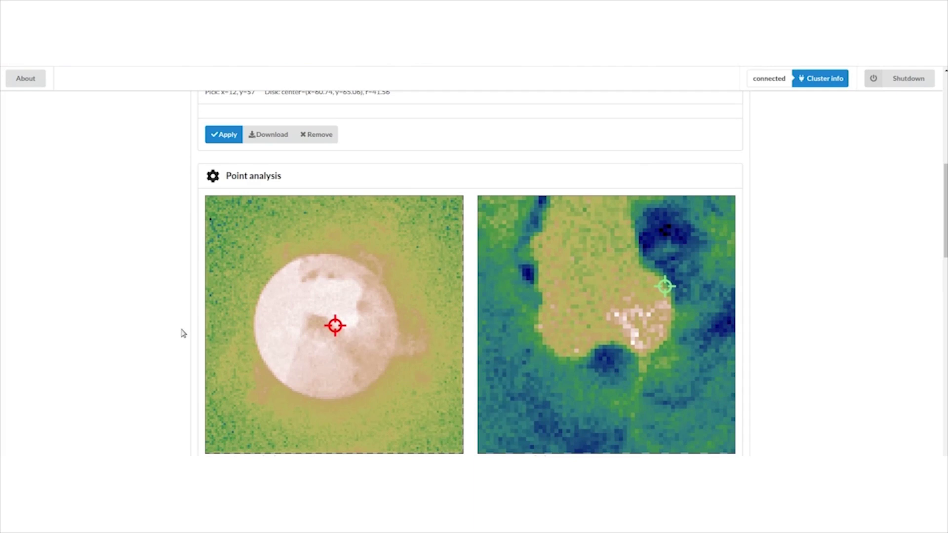
Examine Figure 1 on page 1 of the preprint, comparing the incorrect and correct scan rotation calibrations.
click(582, 70)
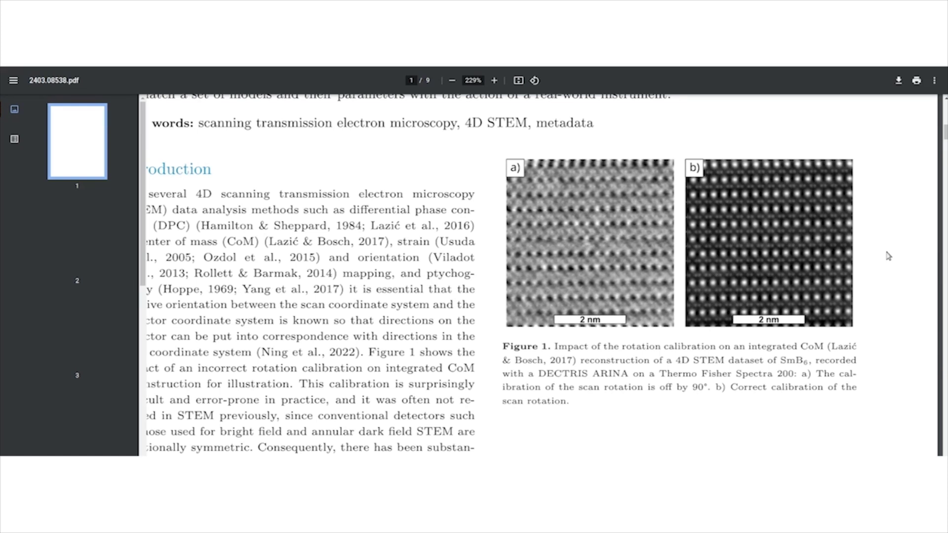
ctrl+scroll(902, 256, up, 5)
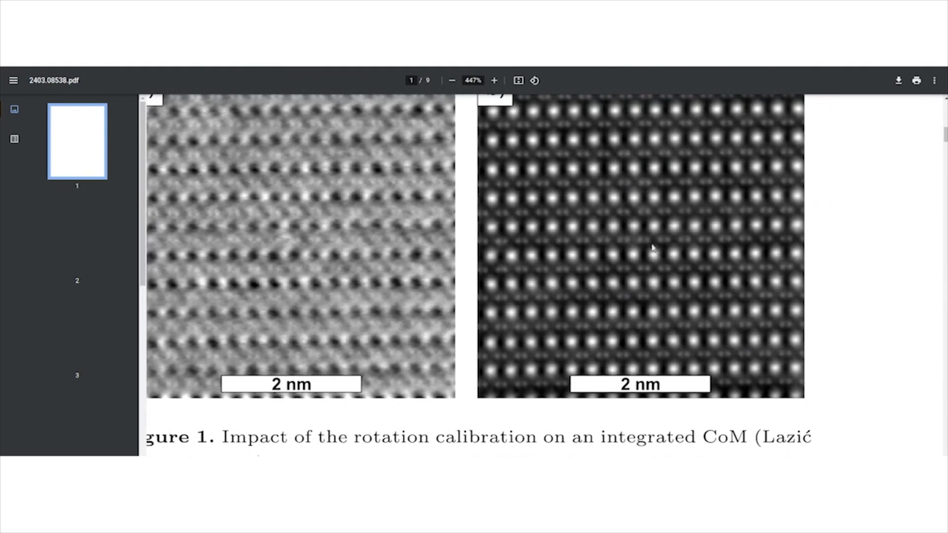
ctrl+scroll(657, 256, down, 4)
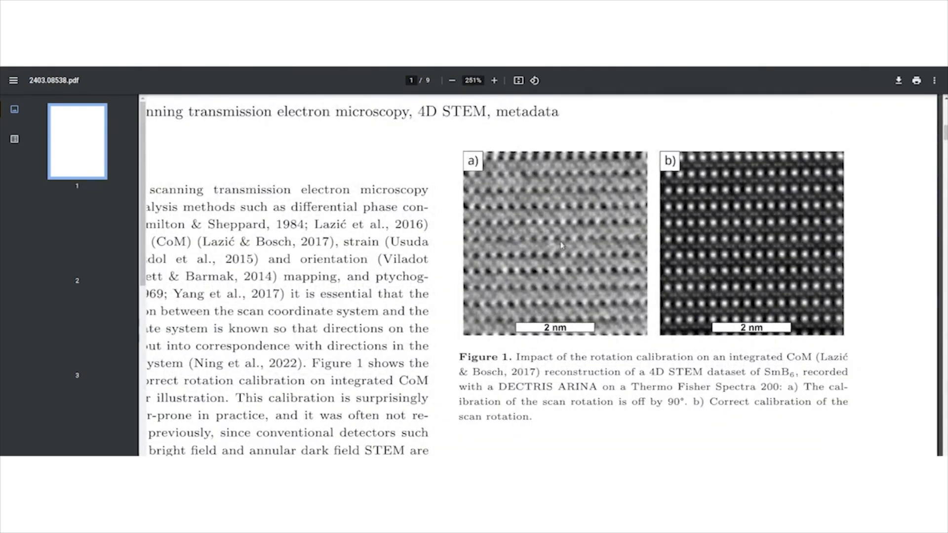
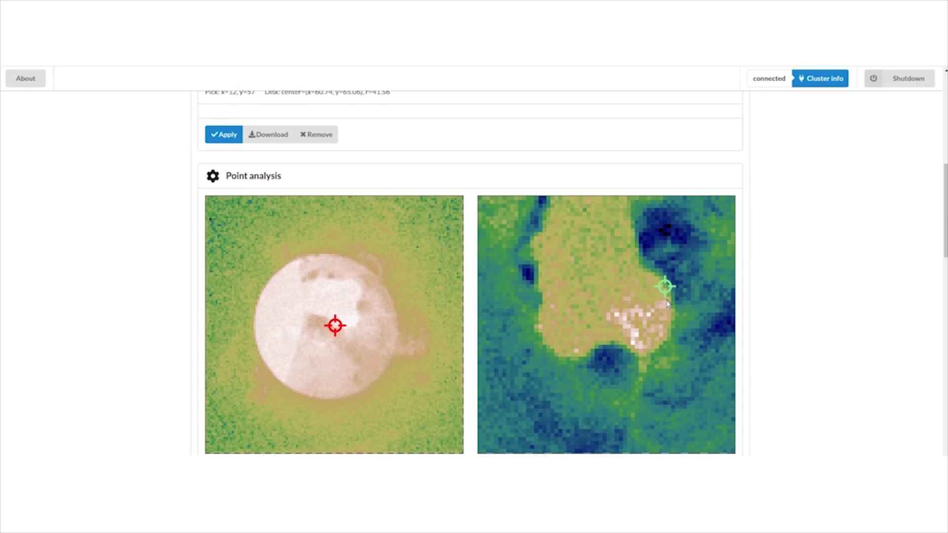
Go up from the EMPAD folder to the ER-C-Data/adhoc folder in LiberTEM's dataset browser.
scroll(648, 218, down, 5)
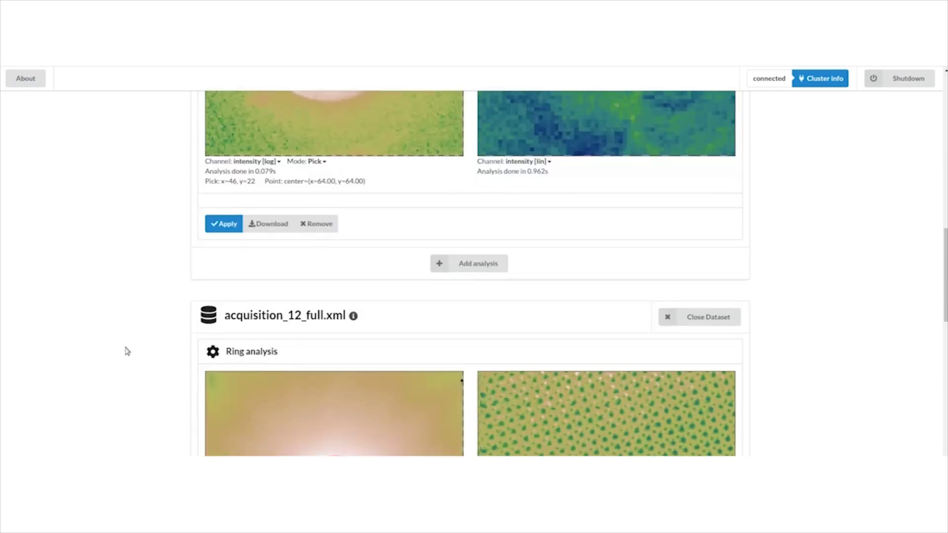
scroll(753, 322, down, 10)
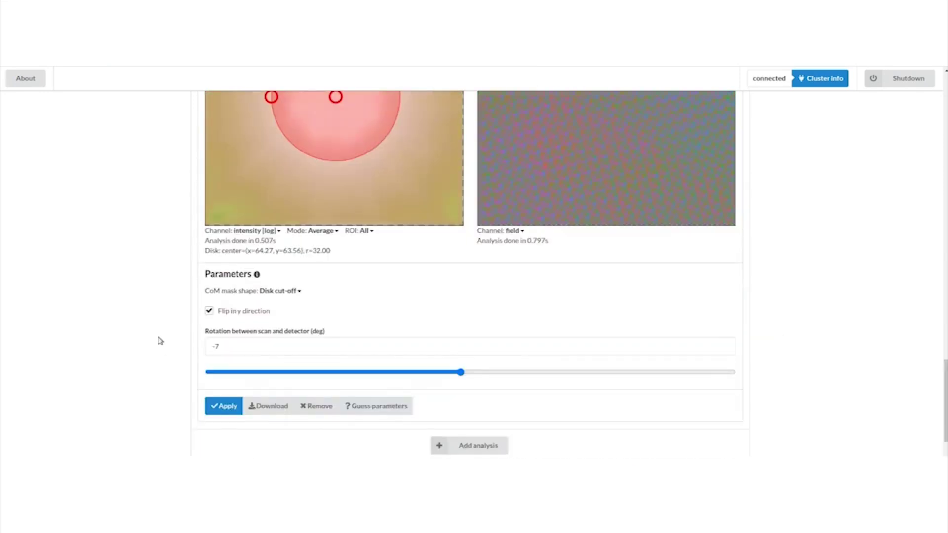
scroll(159, 339, down, 5)
click(327, 267)
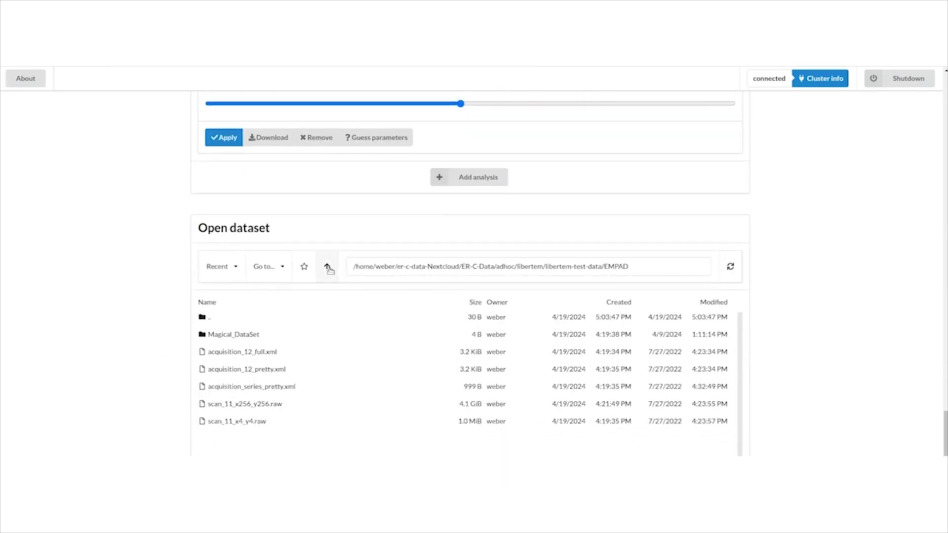
click(328, 267)
click(327, 267)
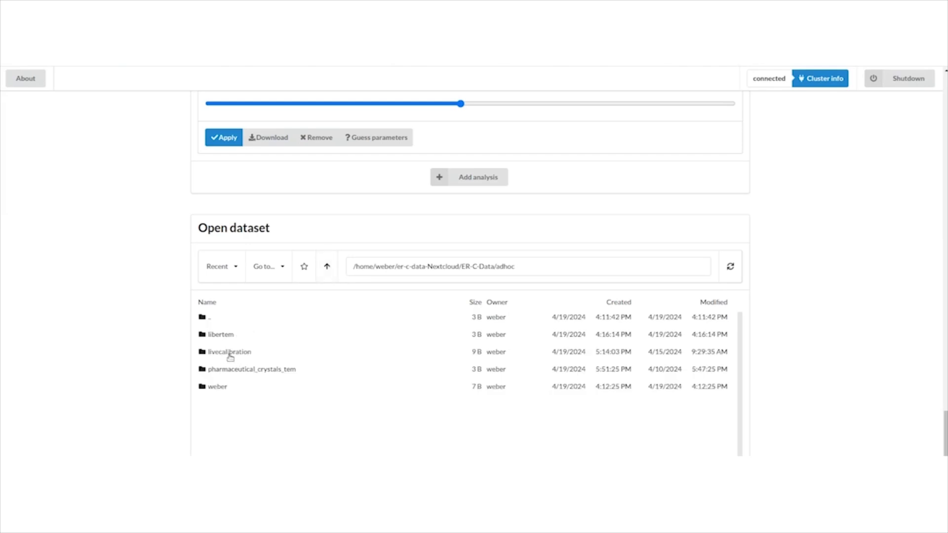
Load over_focus_2.xml as an EMPAD dataset from livecalibration/thermo-empad/raw/rotation_calibration/over_focus_2.
click(231, 353)
click(231, 336)
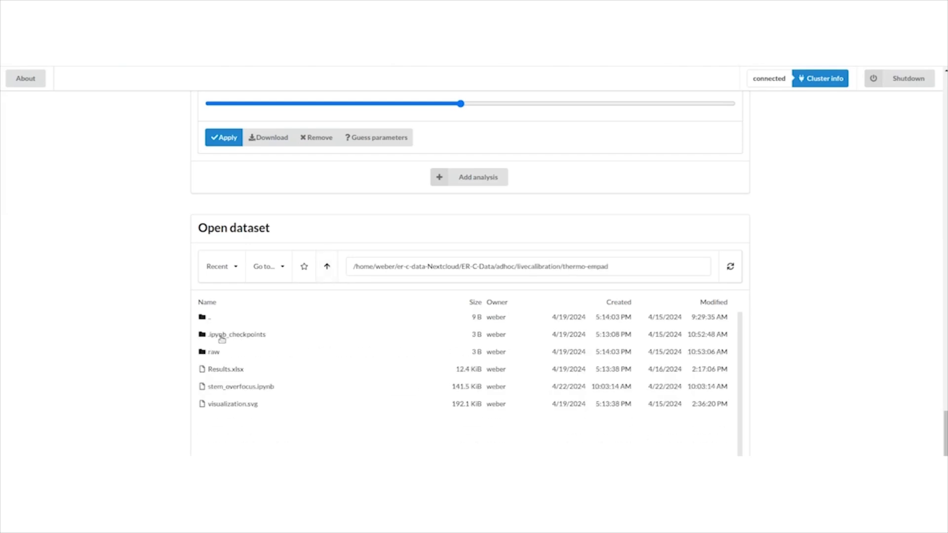
click(212, 354)
click(218, 338)
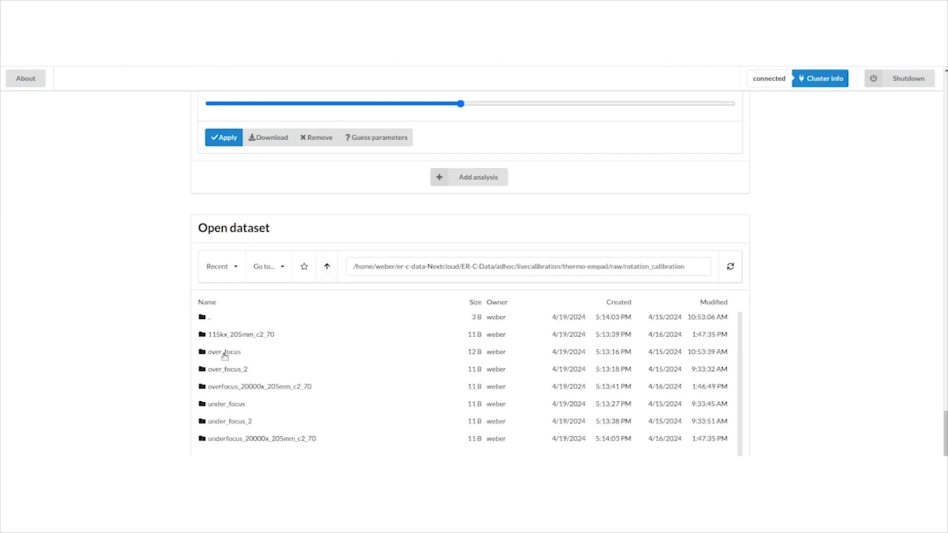
click(225, 370)
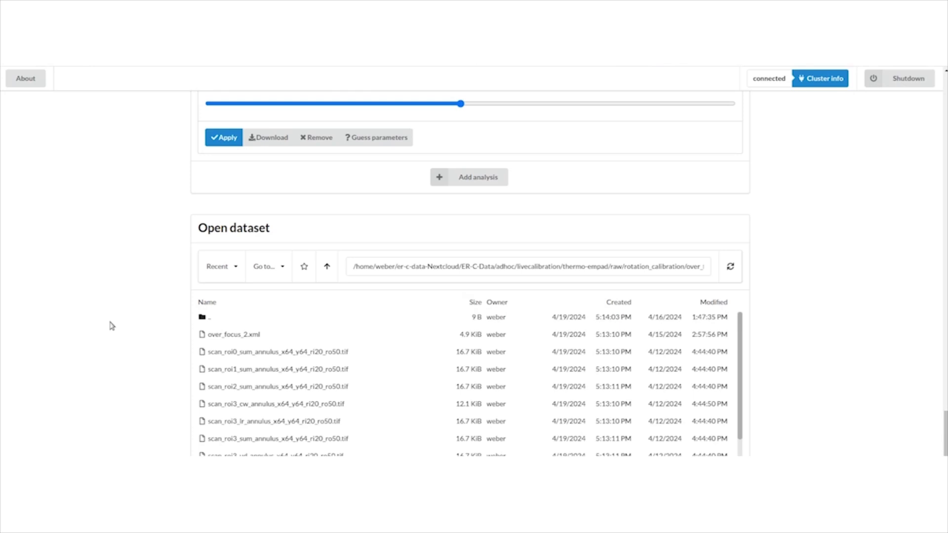
click(226, 336)
scroll(76, 324, down, 1)
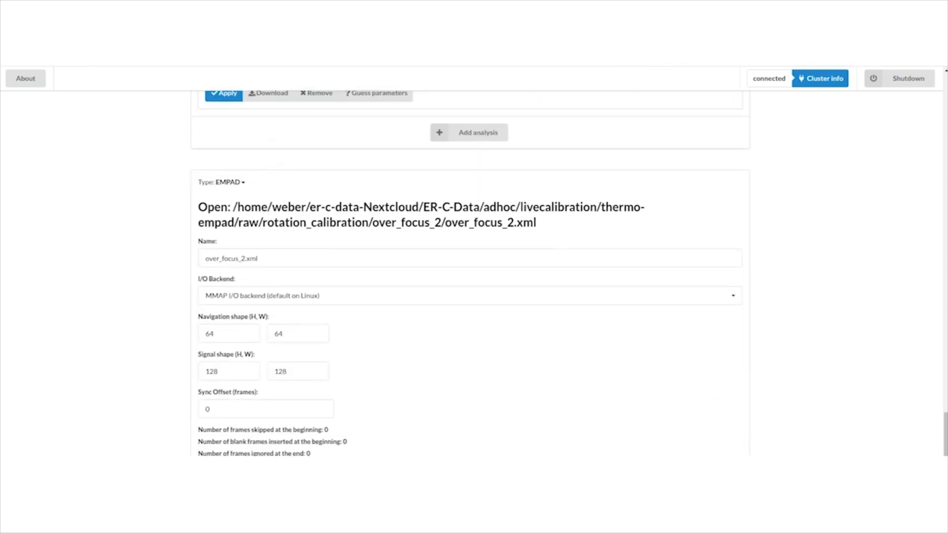
Add a Point selection analysis to the over_focus_2.xml dataset and apply it with the default centre point.
click(466, 446)
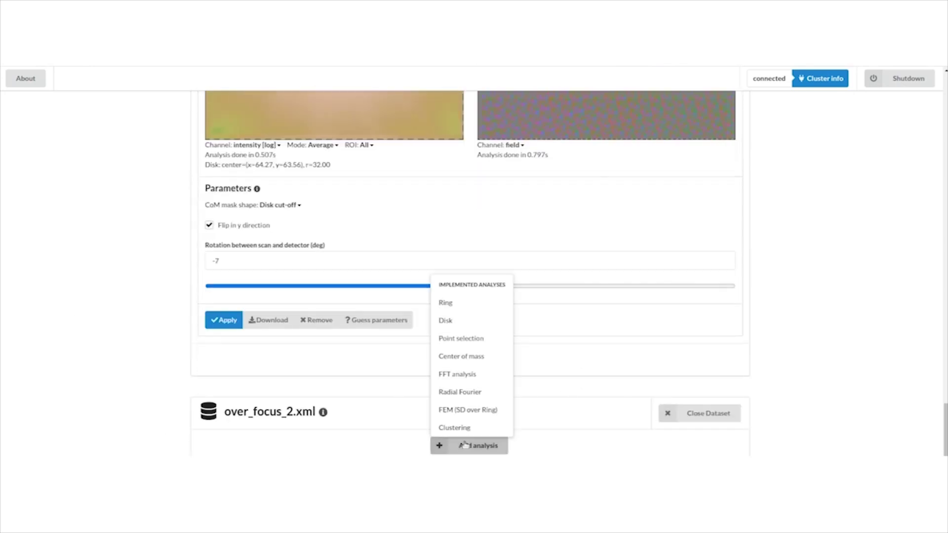
click(452, 339)
scroll(184, 351, down, 6)
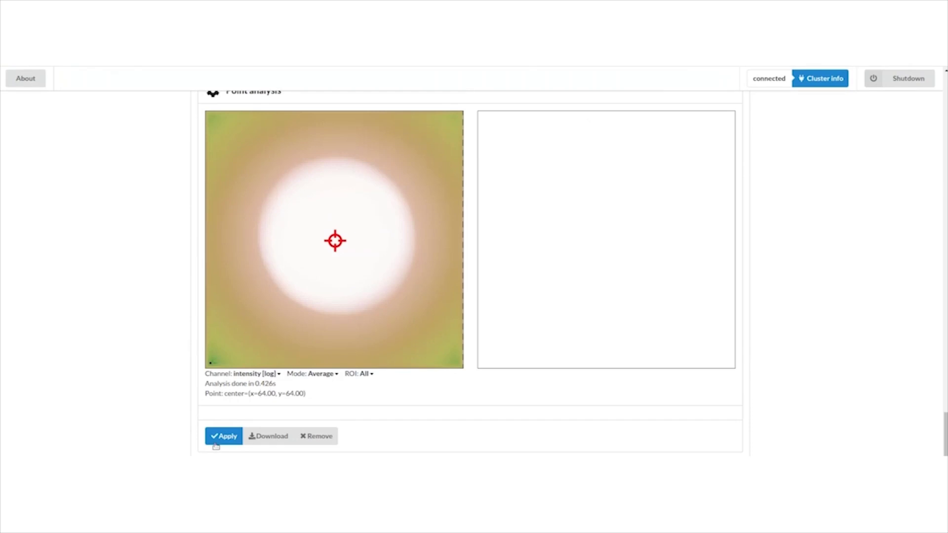
Switch the new Point analysis to Pick mode and move the picked scan position to x=40, y=40.
click(318, 374)
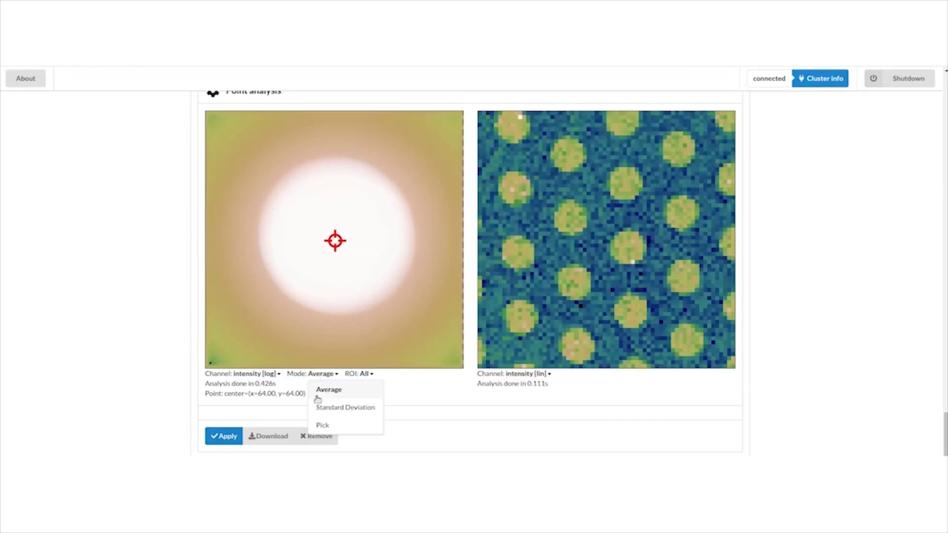
click(328, 426)
drag(610, 247, 639, 274)
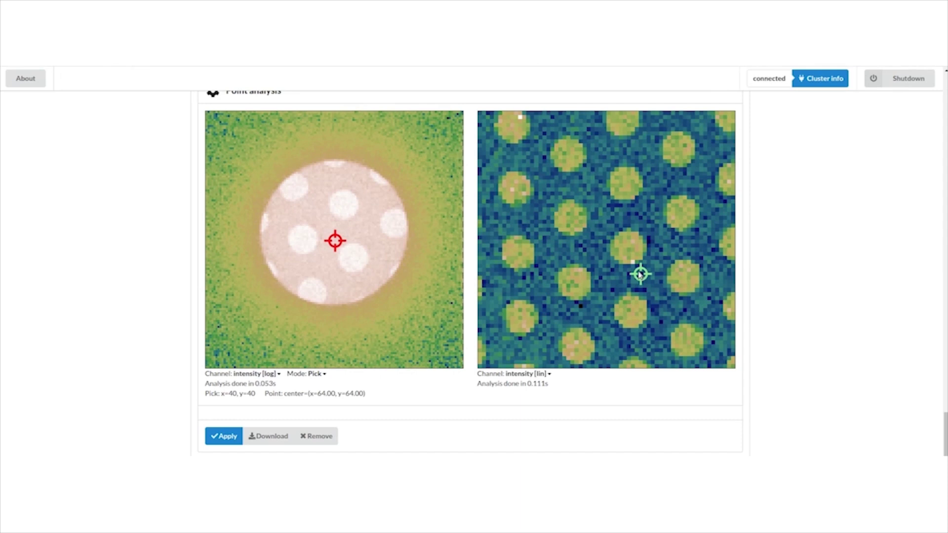
Look back over the earlier LiberTEM analyses and bring up the arXiv preprint 2403.08538 at page 1.
scroll(786, 283, up, 20)
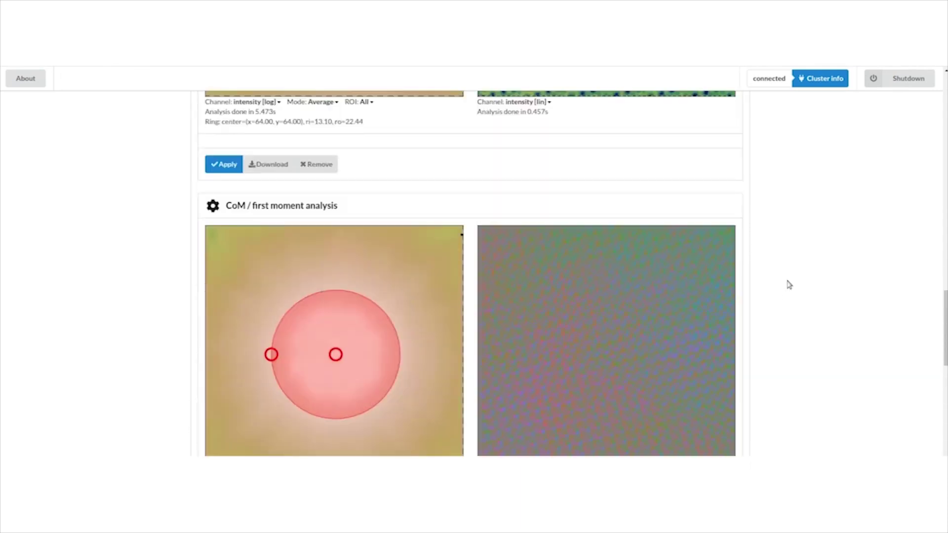
scroll(788, 286, up, 20)
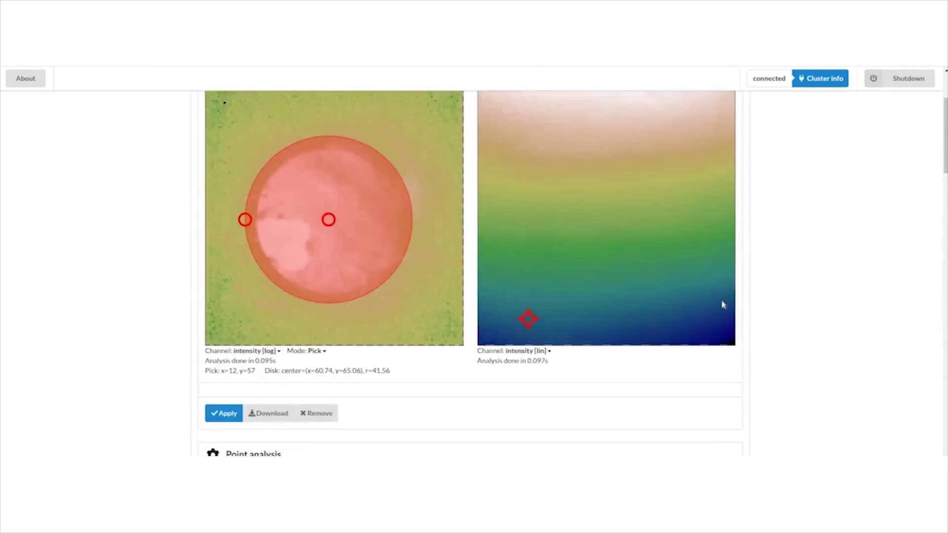
scroll(821, 307, down, 8)
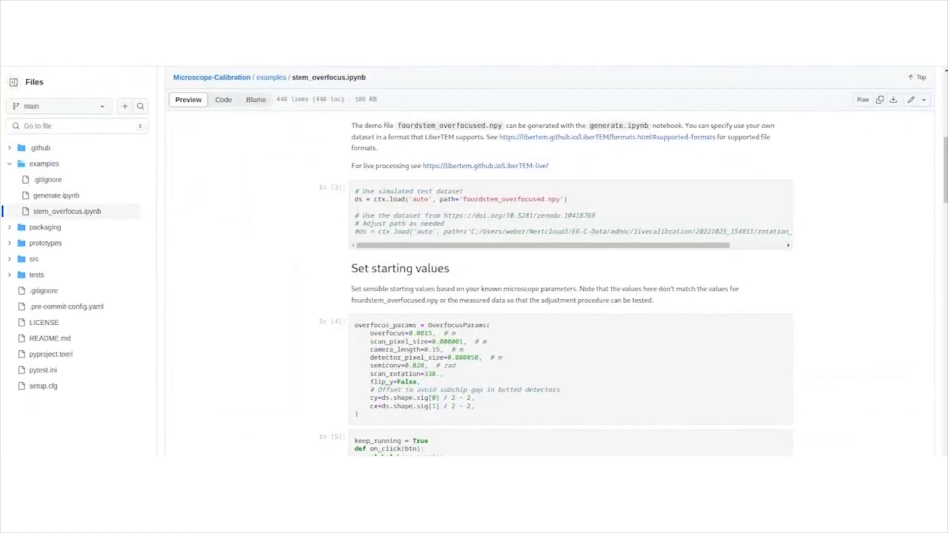
click(523, 62)
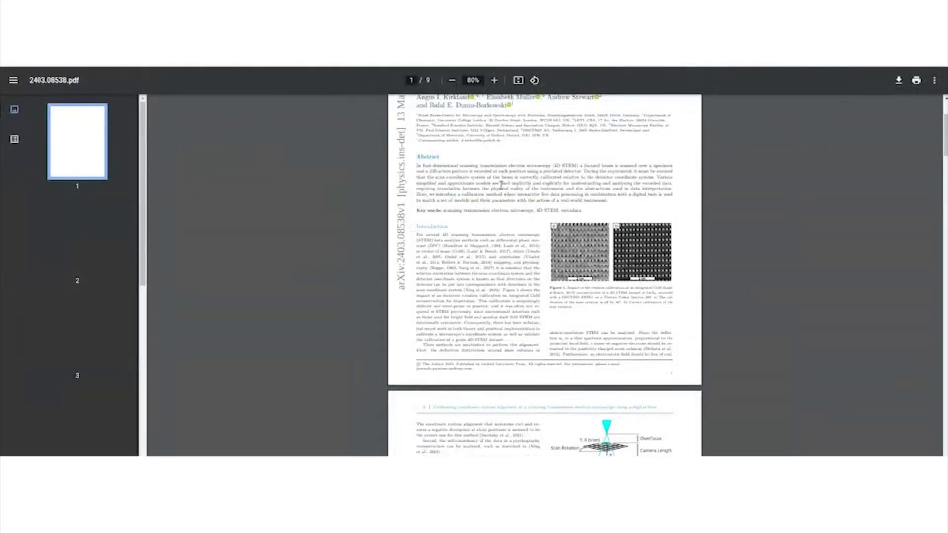